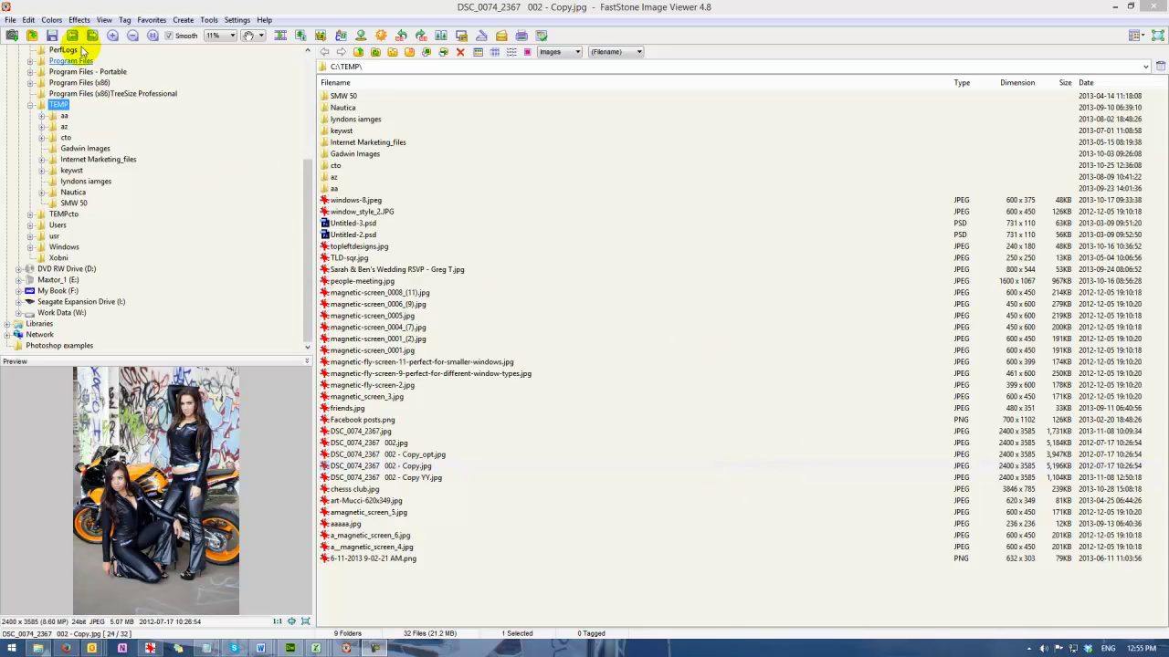
{"action": "scroll", "coordinate": [309, 155], "scroll_direction": "up", "scroll_amount": 1}
{"action": "scroll", "coordinate": [309, 155], "scroll_direction": "up", "scroll_amount": 5}
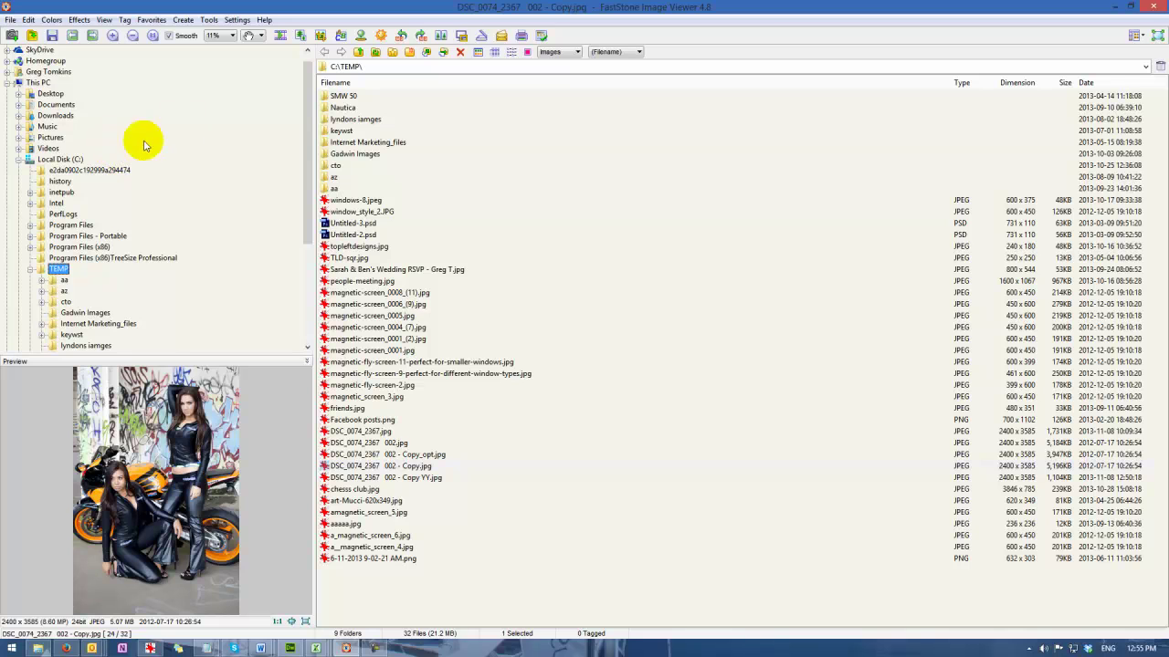
{"action": "left_click_drag", "start_coordinate": [310, 111], "coordinate": [310, 141]}
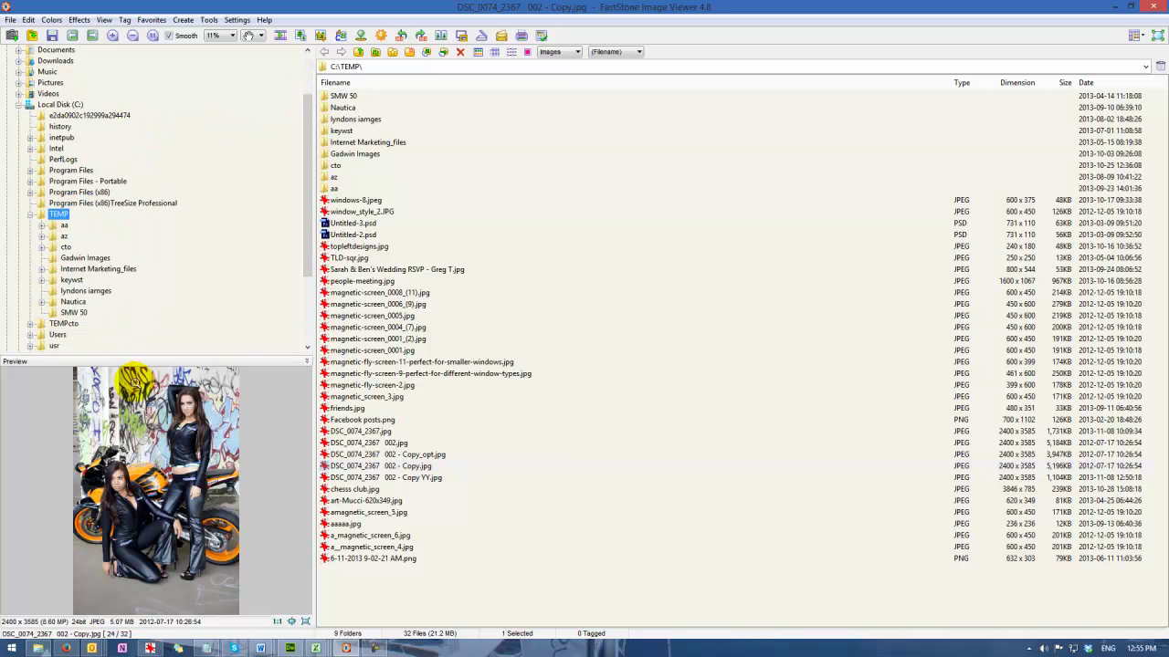
{"action": "key", "text": "Tab"}
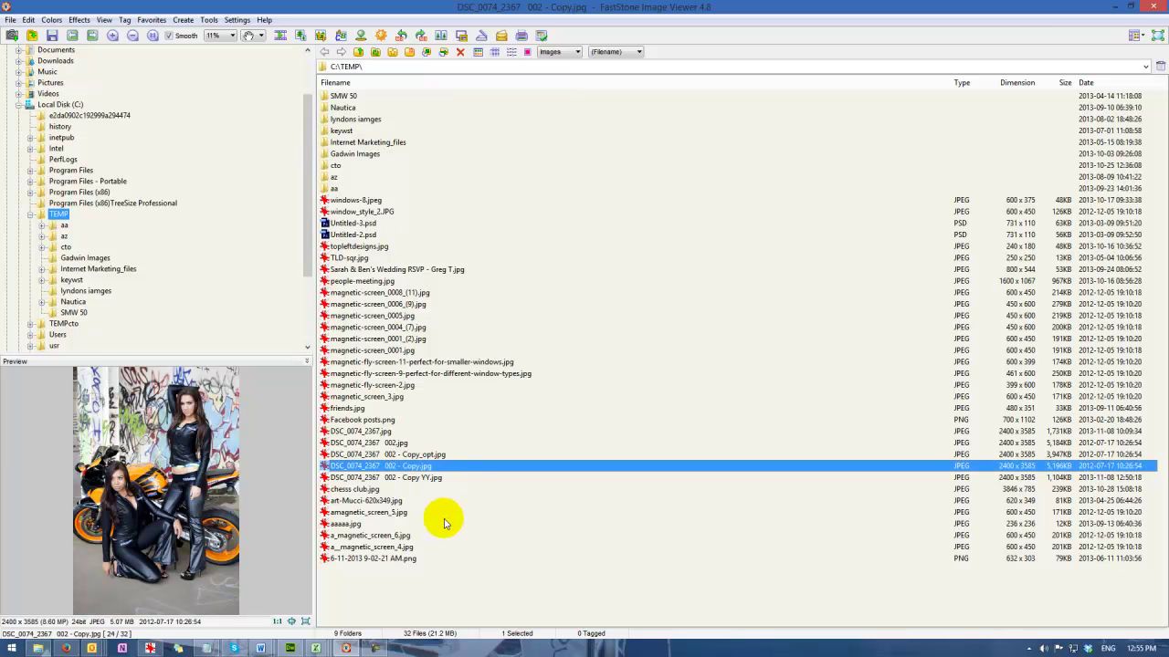
{"action": "left_click", "coordinate": [168, 437]}
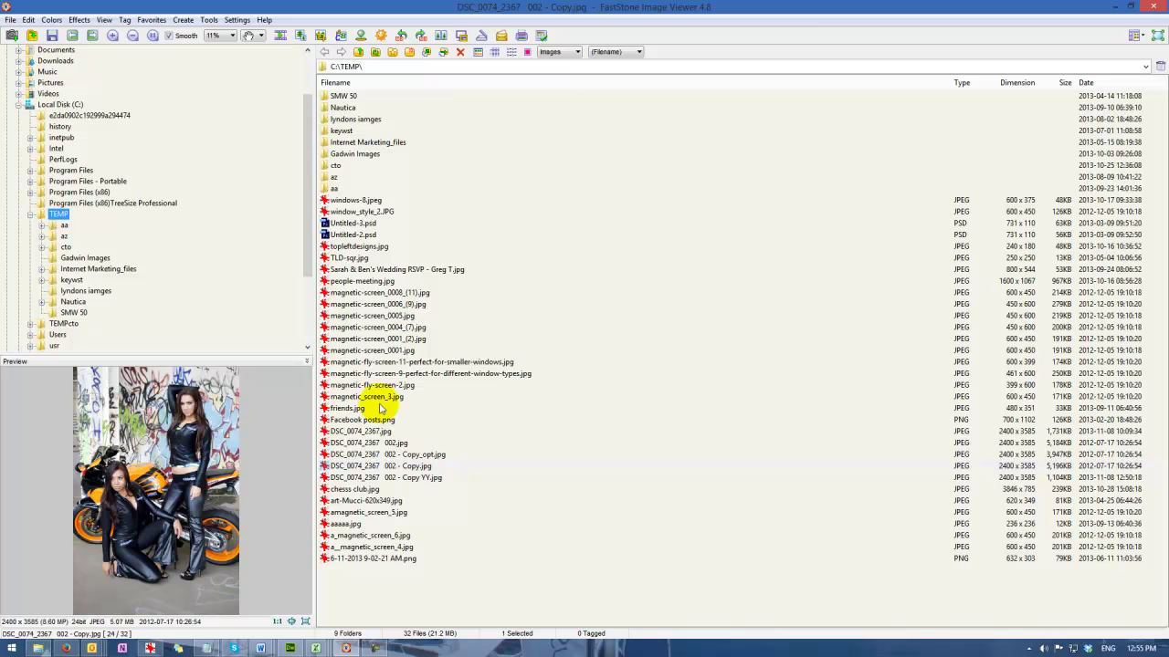
{"action": "key", "text": "Tab"}
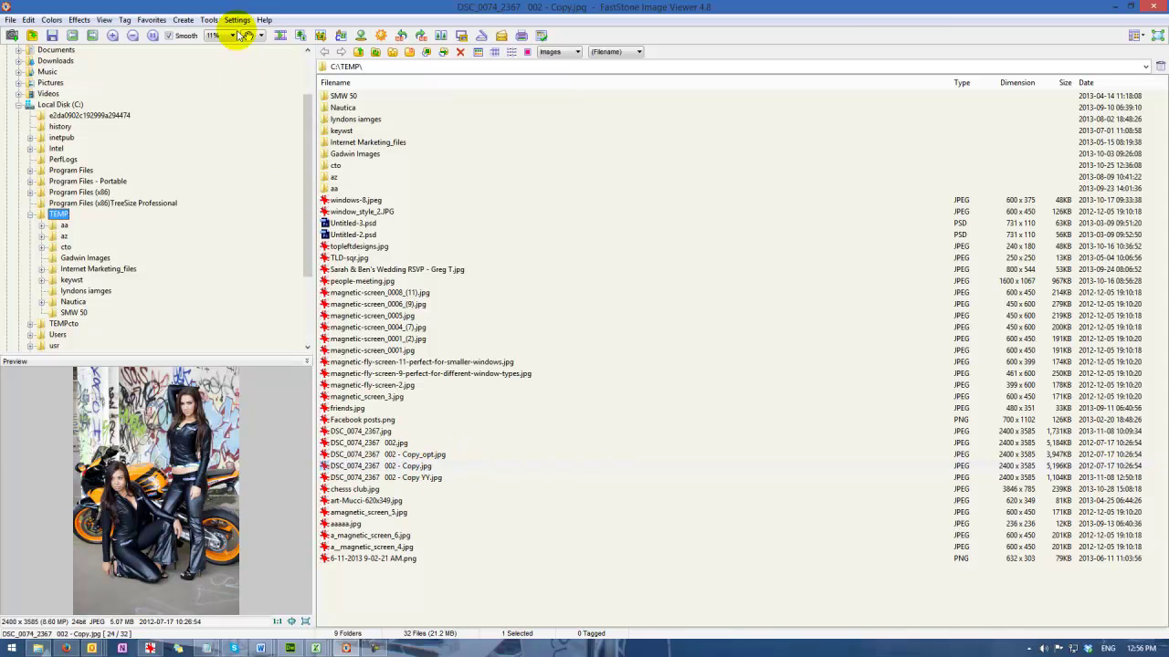
Review the default settings for saving JPEG files, including quality, original-file quality and color subsampling, and accept them
{"action": "left_click", "coordinate": [238, 20]}
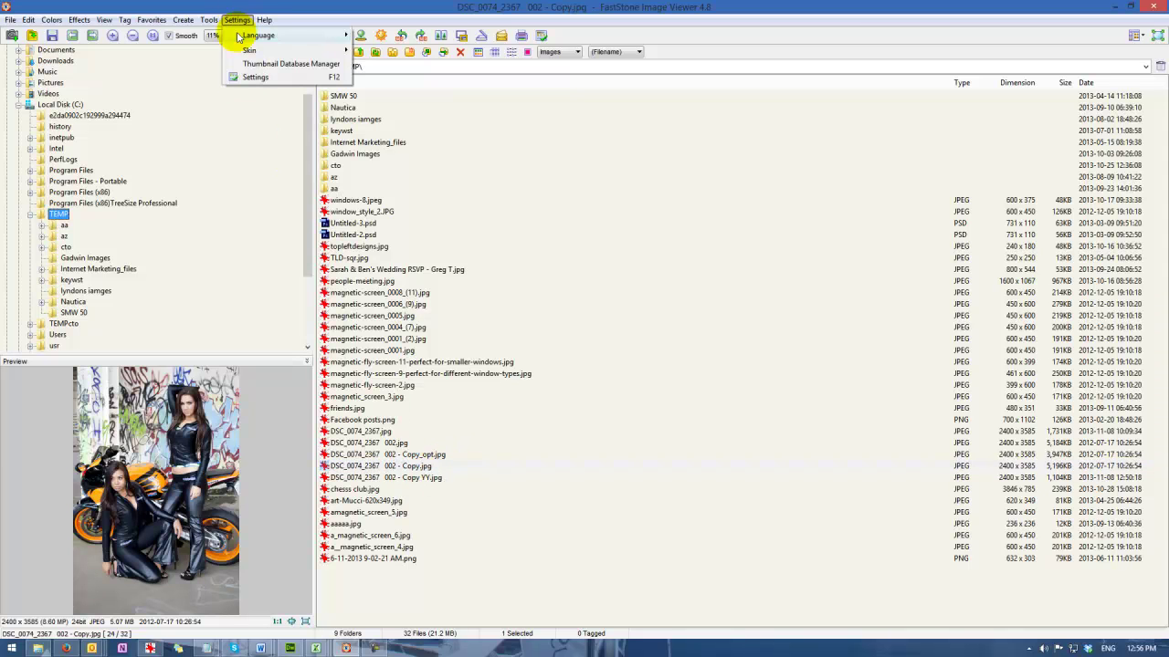
{"action": "left_click", "coordinate": [251, 81]}
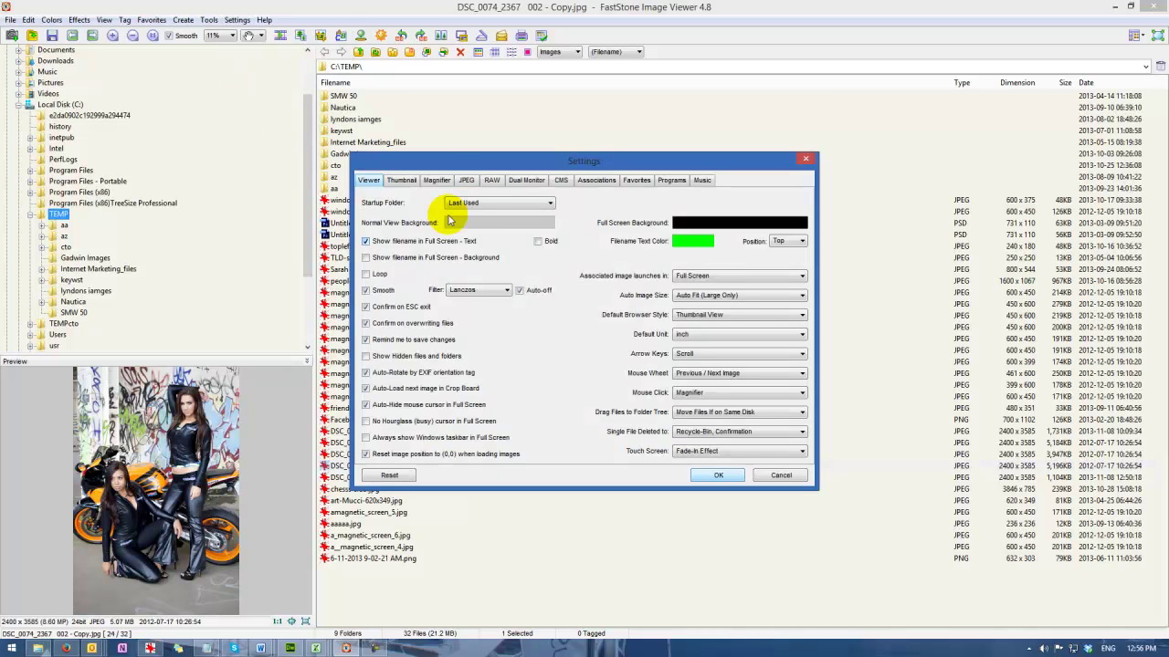
{"action": "left_click", "coordinate": [467, 181]}
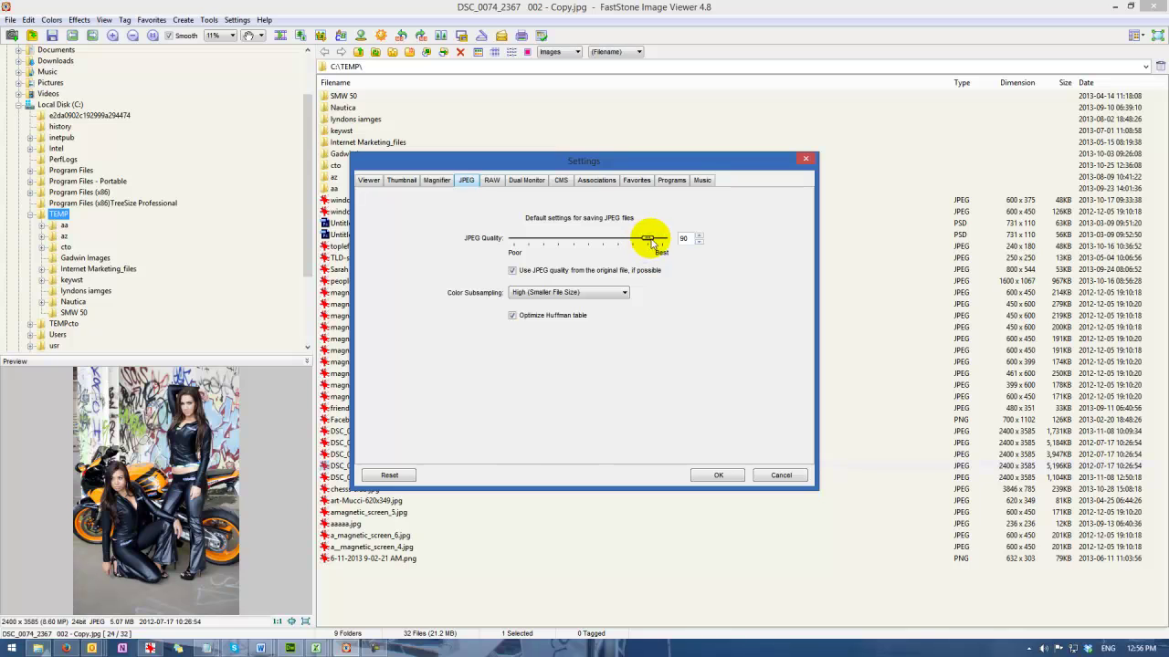
{"action": "left_click", "coordinate": [649, 239]}
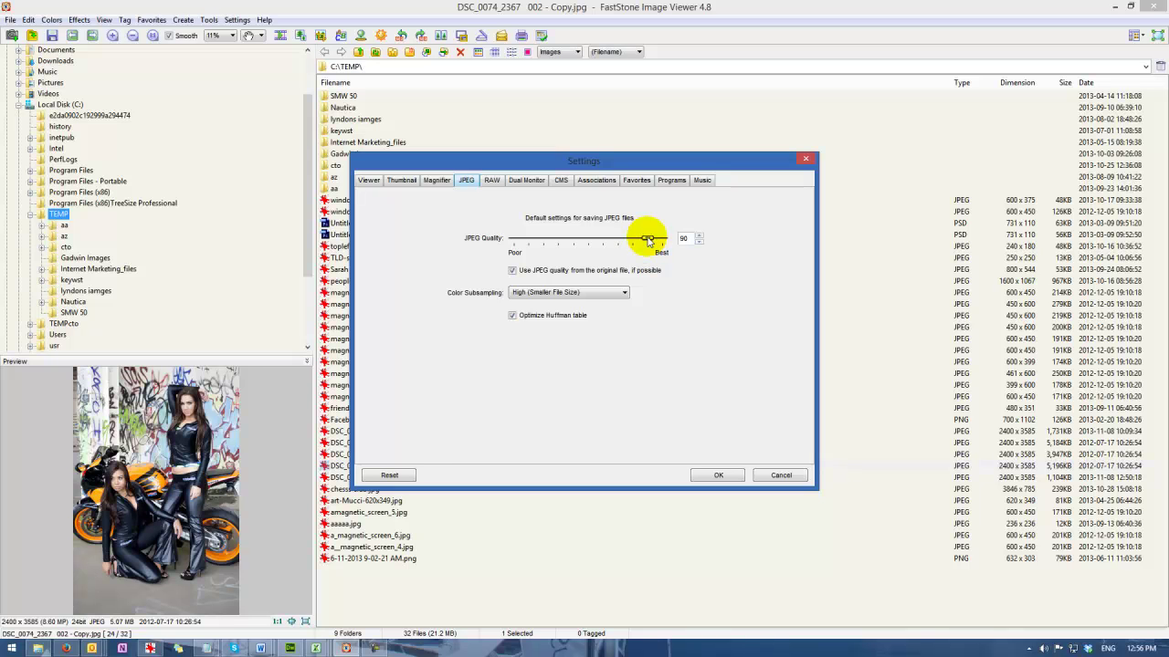
{"action": "left_click", "coordinate": [512, 271]}
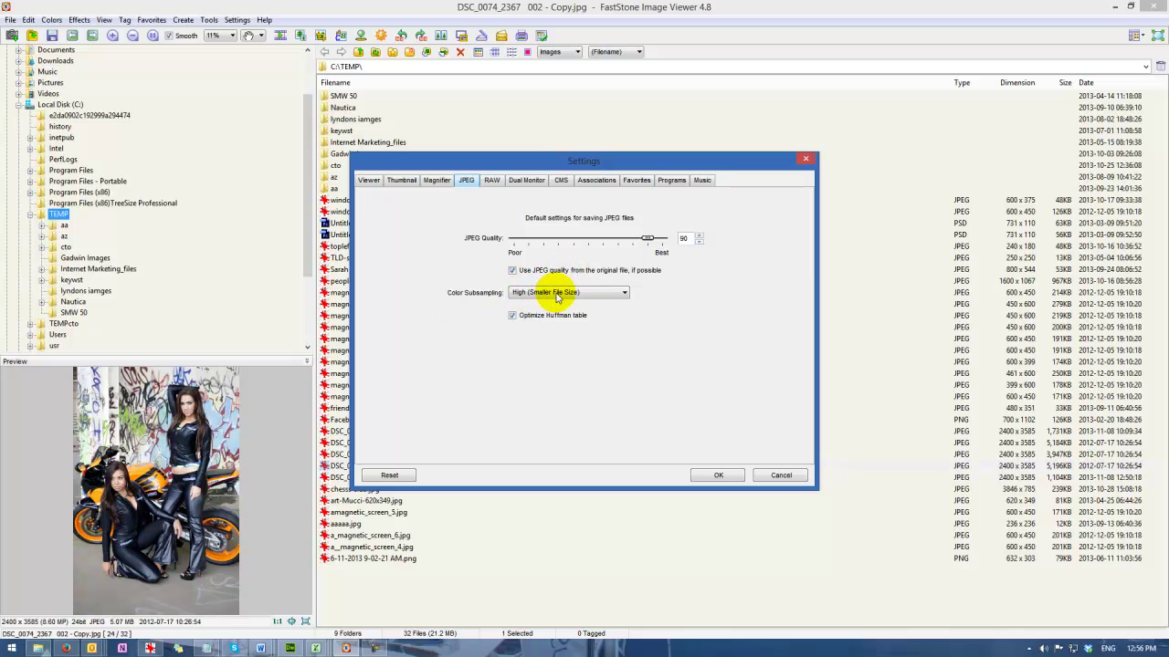
{"action": "left_click", "coordinate": [717, 475]}
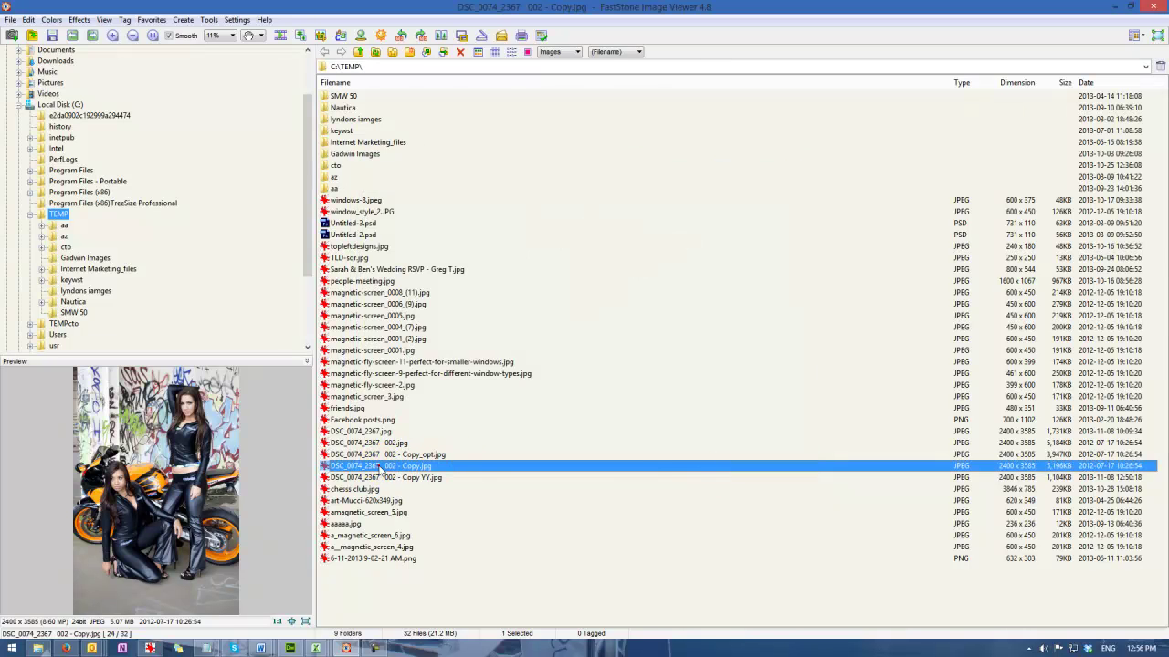
View DSC_0074_2367 002 - Copy.jpg in full screen and bring up the JPEG format options for saving it
{"action": "double_click", "coordinate": [378, 467]}
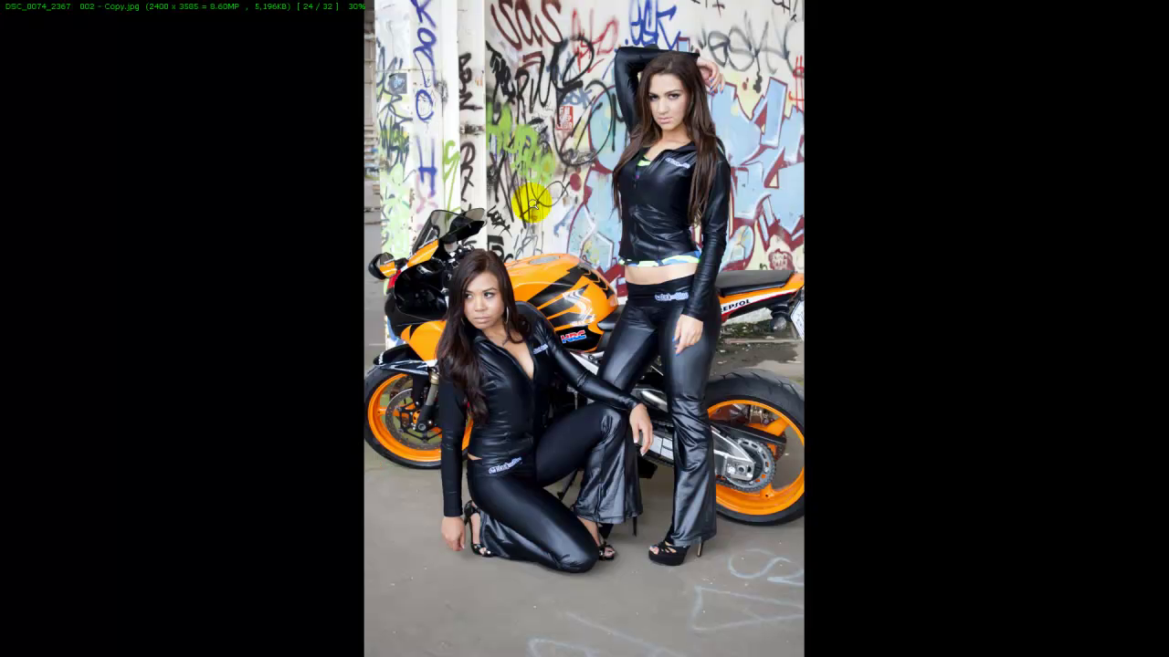
{"action": "right_click", "coordinate": [539, 210]}
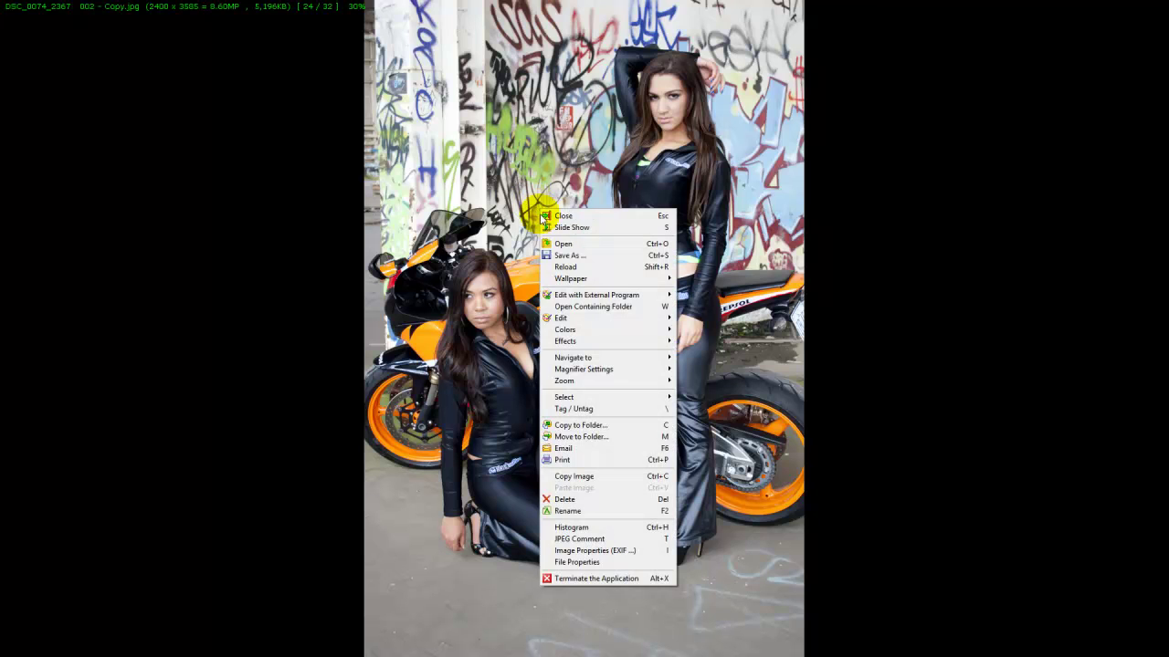
{"action": "left_click", "coordinate": [568, 258]}
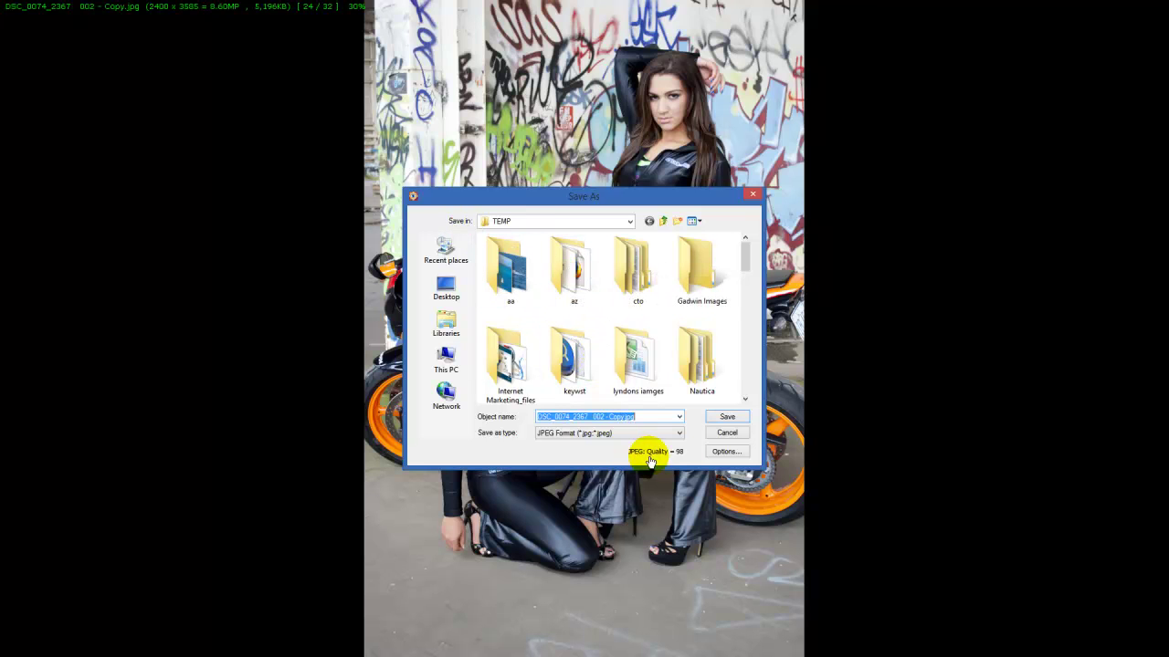
{"action": "left_click", "coordinate": [722, 453]}
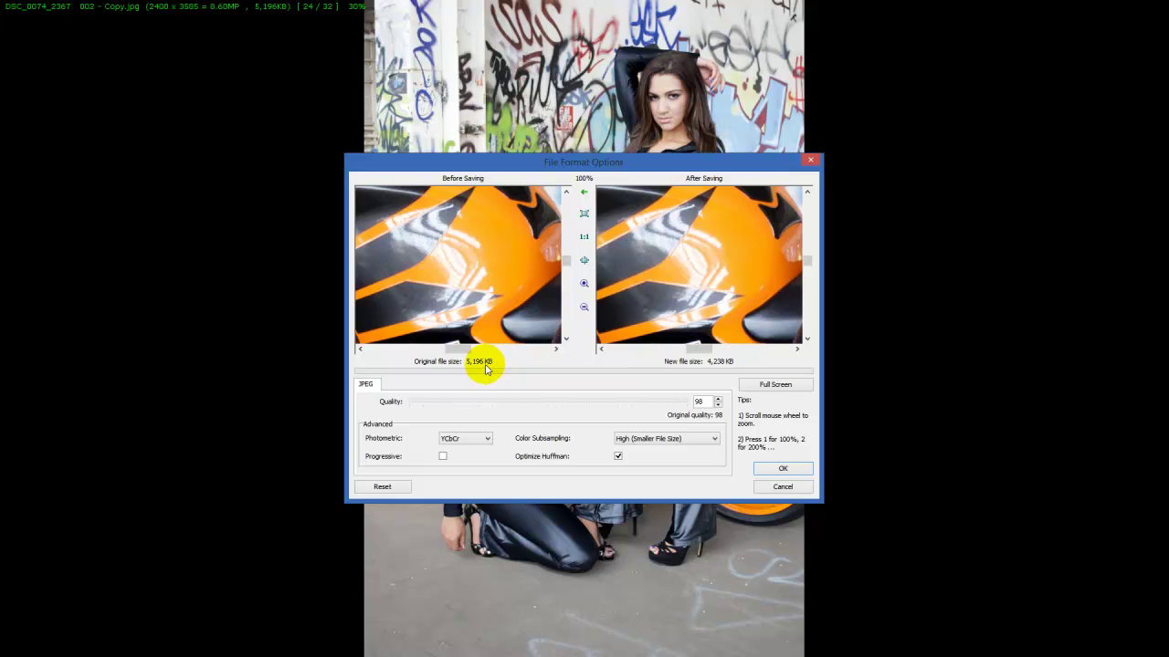
Try RGB as the JPEG's photometric setting, and switch it back to YCbCr
{"action": "left_click", "coordinate": [488, 440]}
{"action": "left_click", "coordinate": [471, 467]}
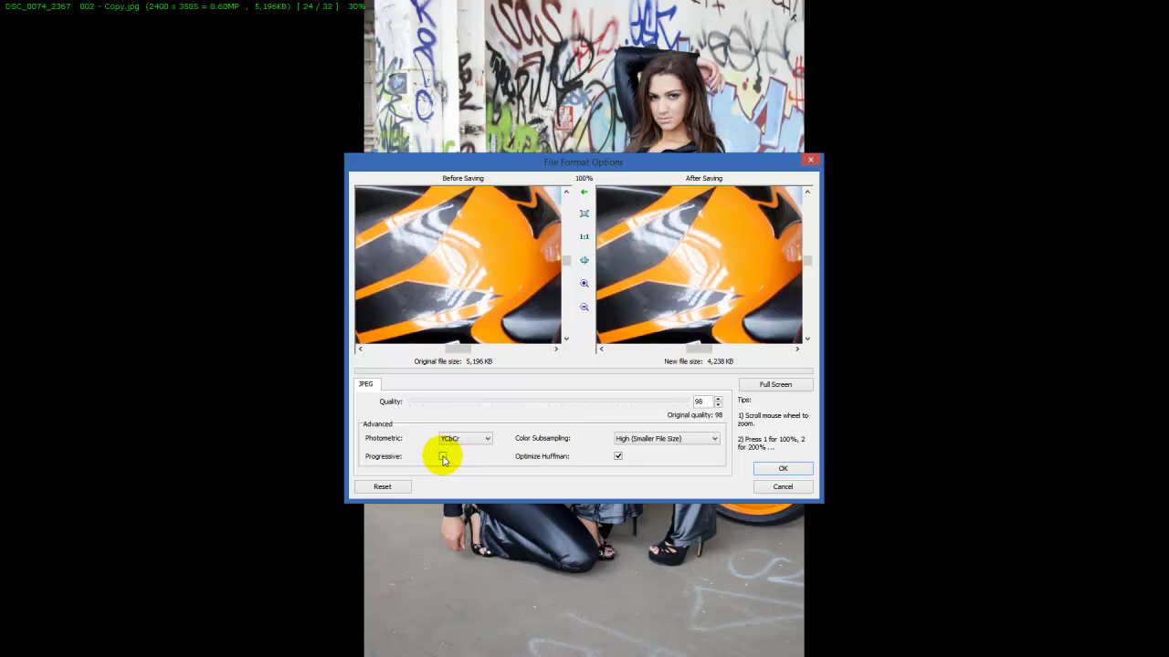
{"action": "left_click", "coordinate": [476, 439]}
{"action": "left_click", "coordinate": [463, 447]}
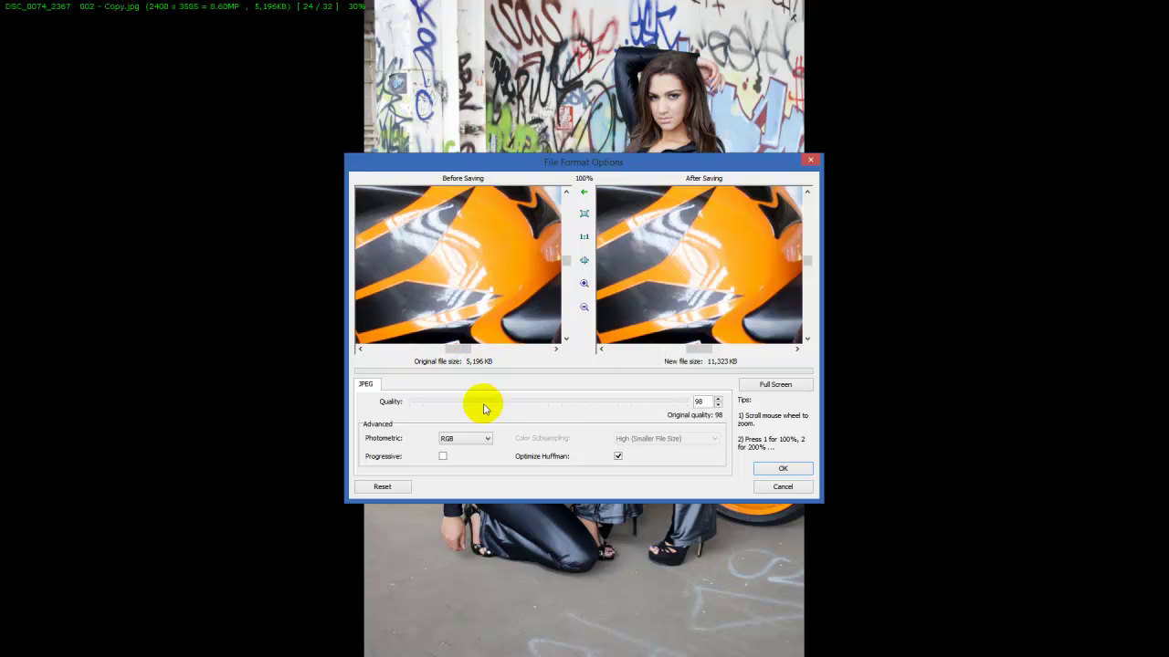
{"action": "left_click", "coordinate": [472, 440]}
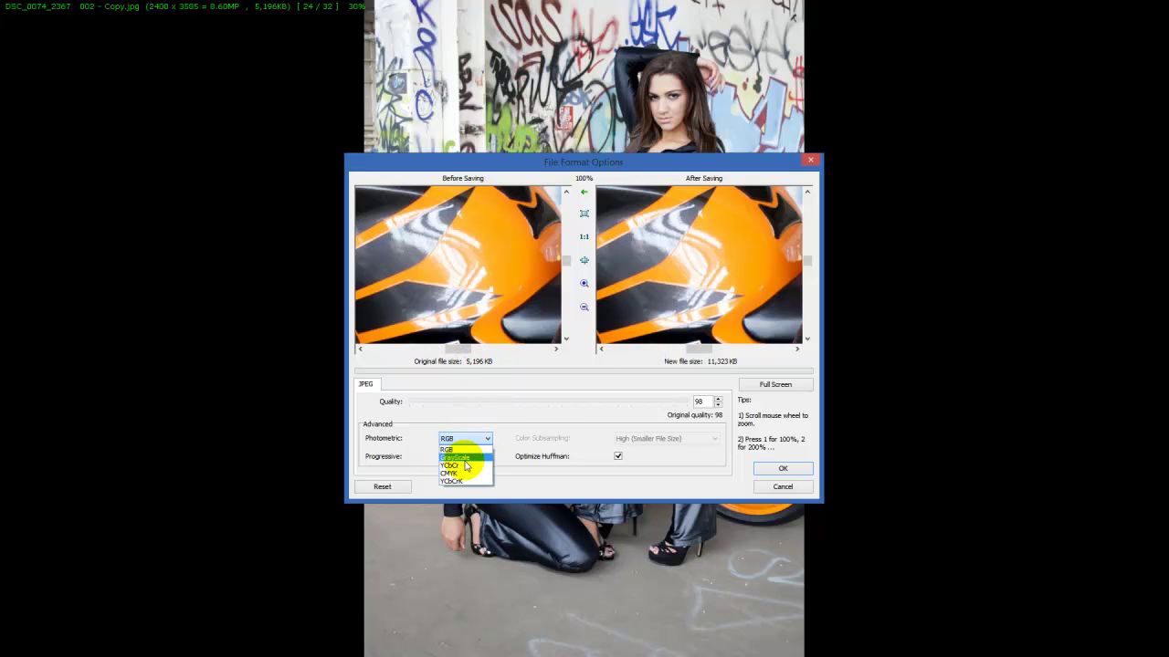
{"action": "left_click", "coordinate": [463, 466]}
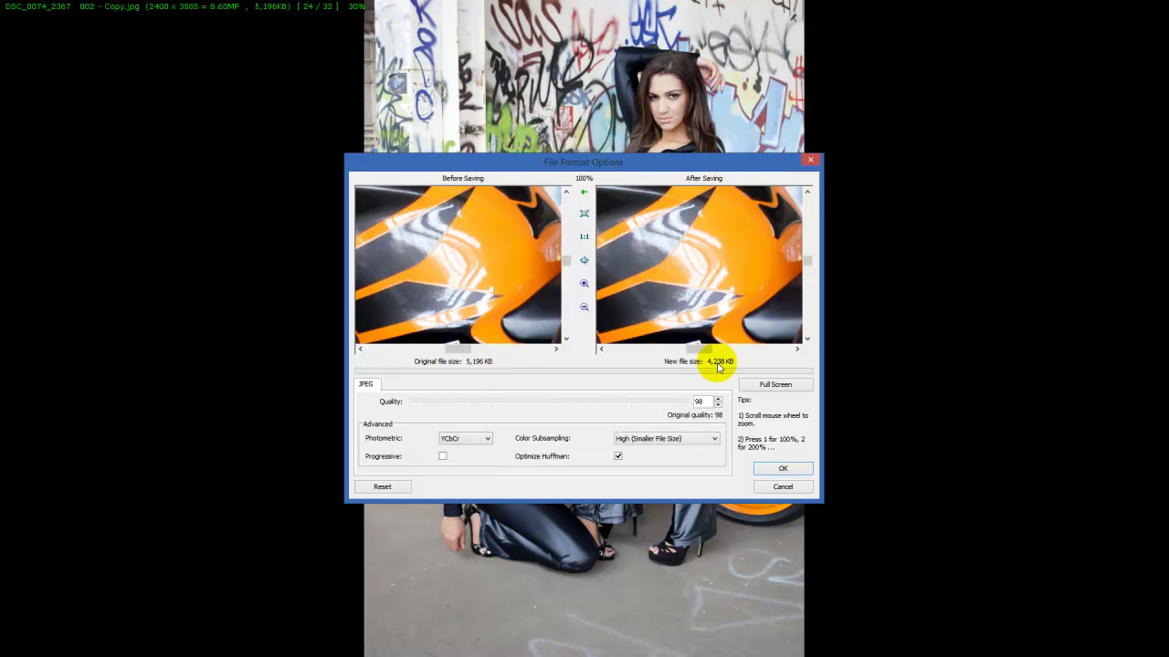
Try lowering the JPEG quality to 90 and further to 75, and compare the before and after previews
{"action": "left_click", "coordinate": [717, 406]}
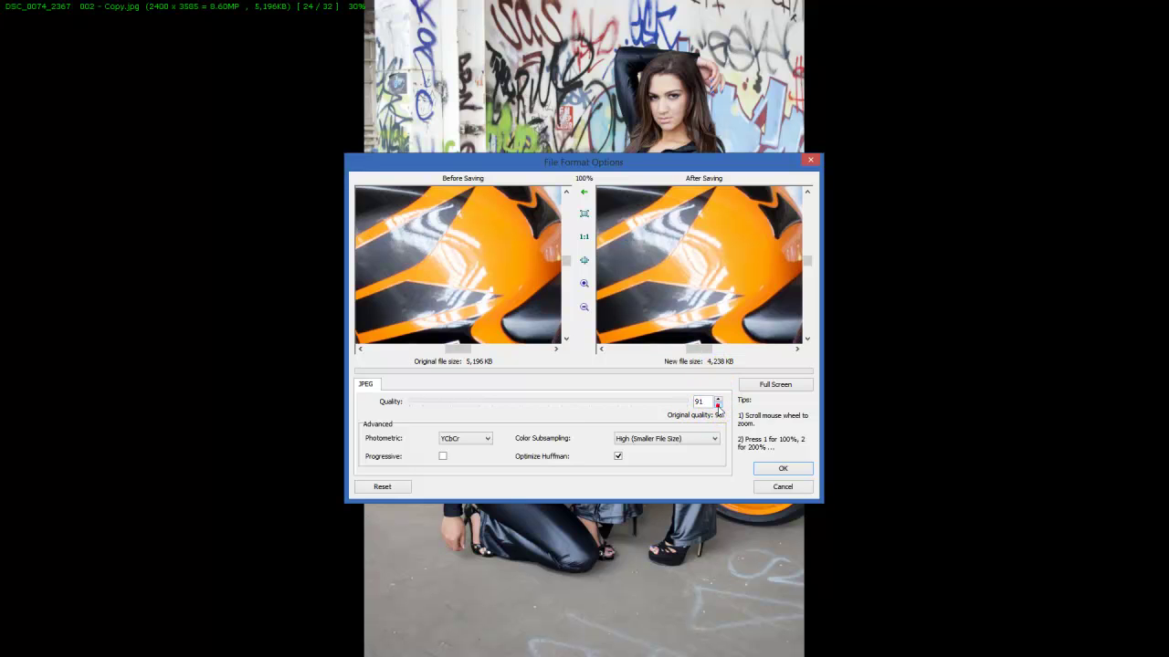
{"action": "left_click", "coordinate": [718, 407]}
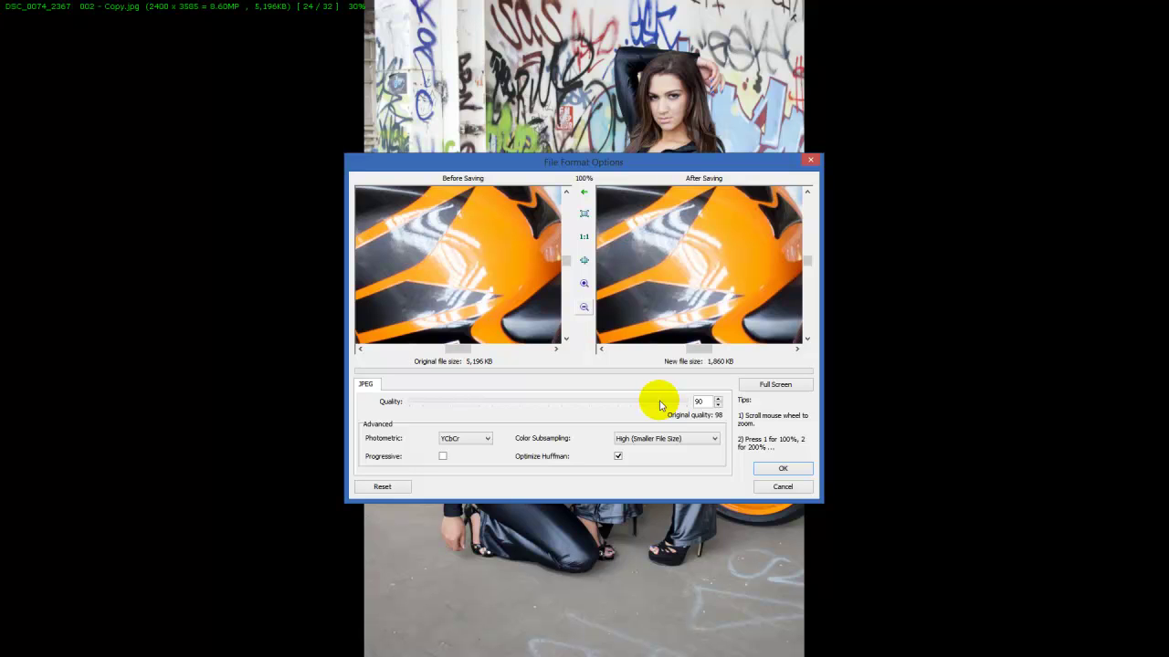
{"action": "left_click_drag", "start_coordinate": [661, 406], "coordinate": [620, 411]}
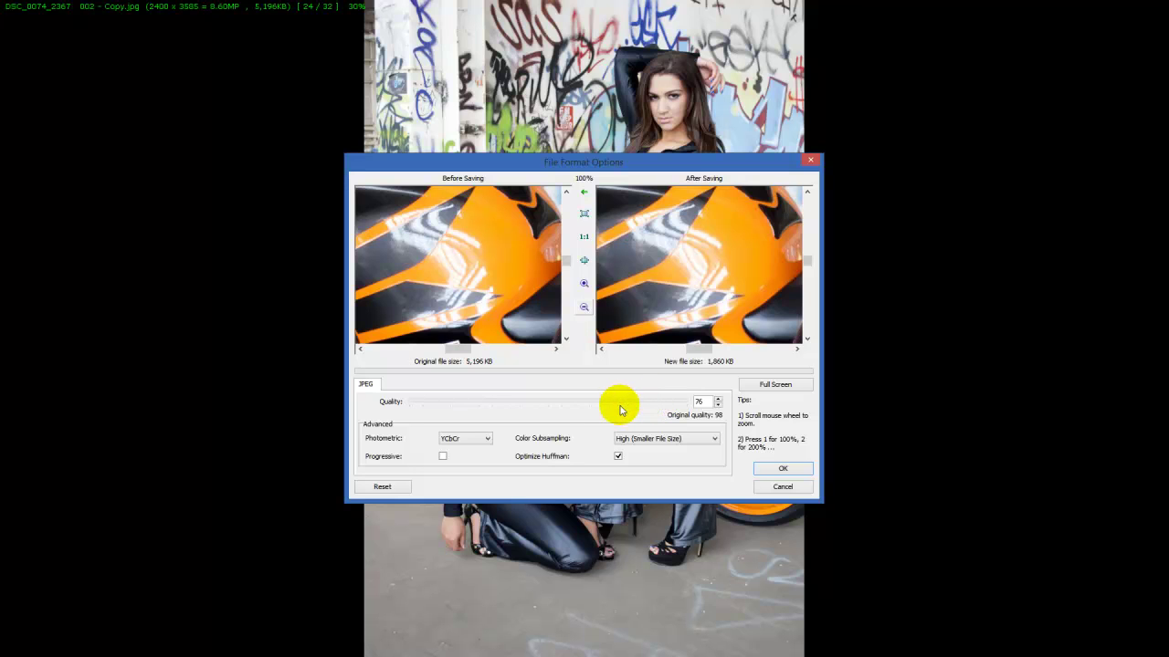
{"action": "left_click_drag", "start_coordinate": [618, 404], "coordinate": [620, 409]}
{"action": "left_click", "coordinate": [619, 406]}
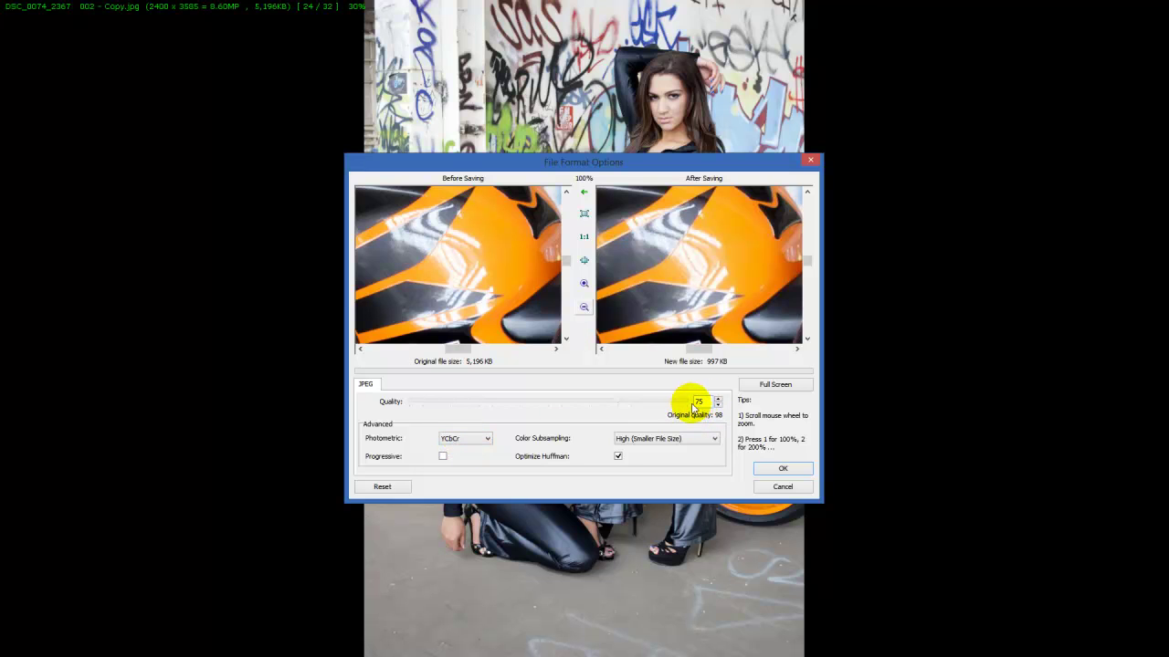
{"action": "left_click_drag", "start_coordinate": [604, 294], "coordinate": [632, 264]}
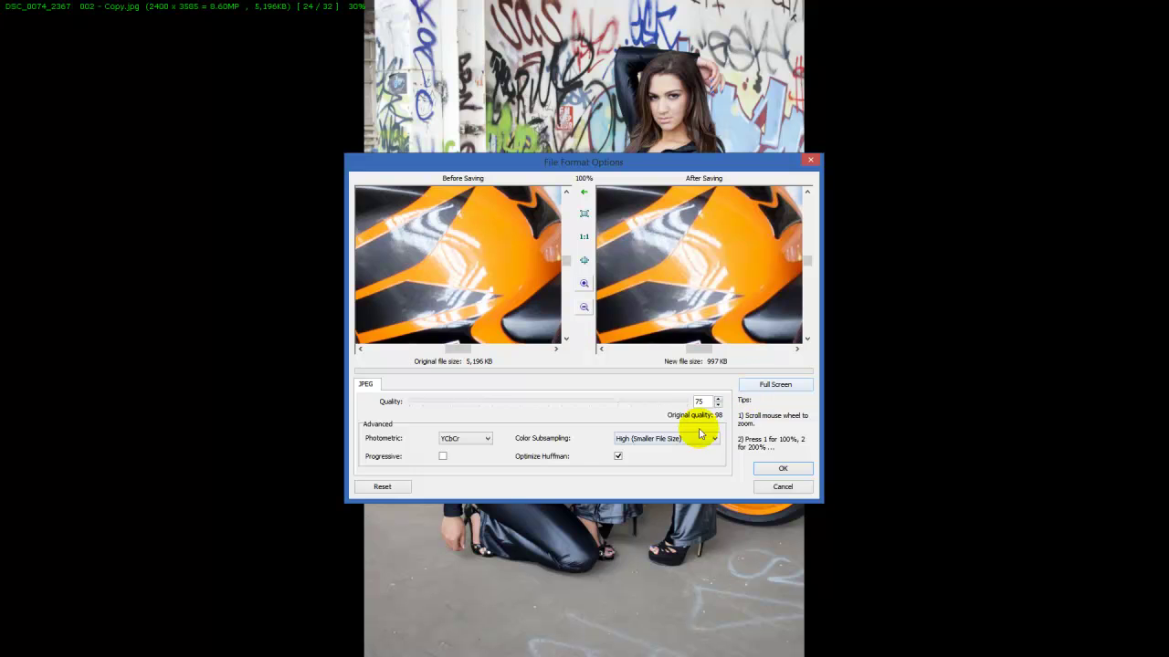
Cancel the format options and the save, and return from full screen to the file browser
{"action": "left_click", "coordinate": [779, 488]}
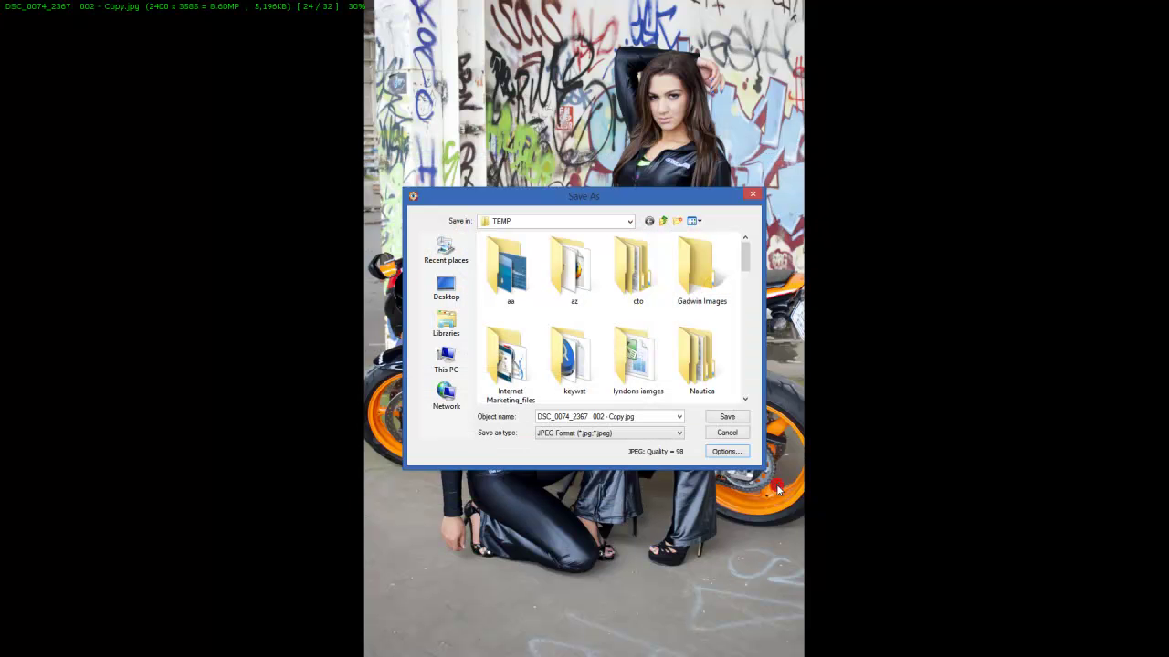
{"action": "left_click", "coordinate": [724, 434]}
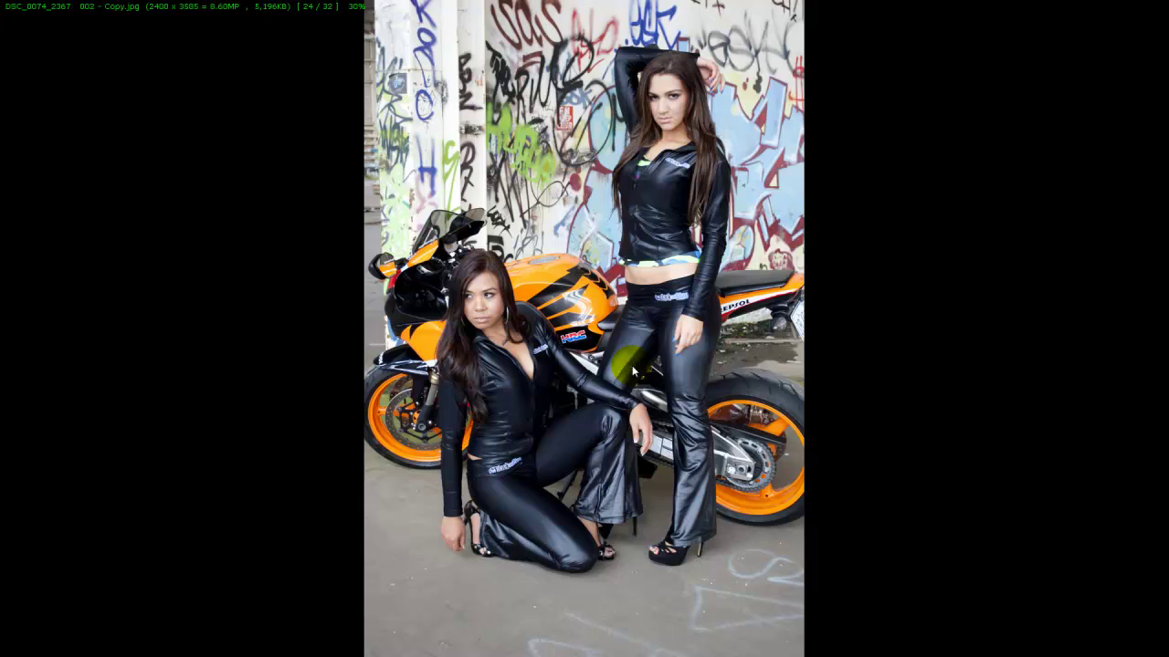
{"action": "key", "text": "Escape"}
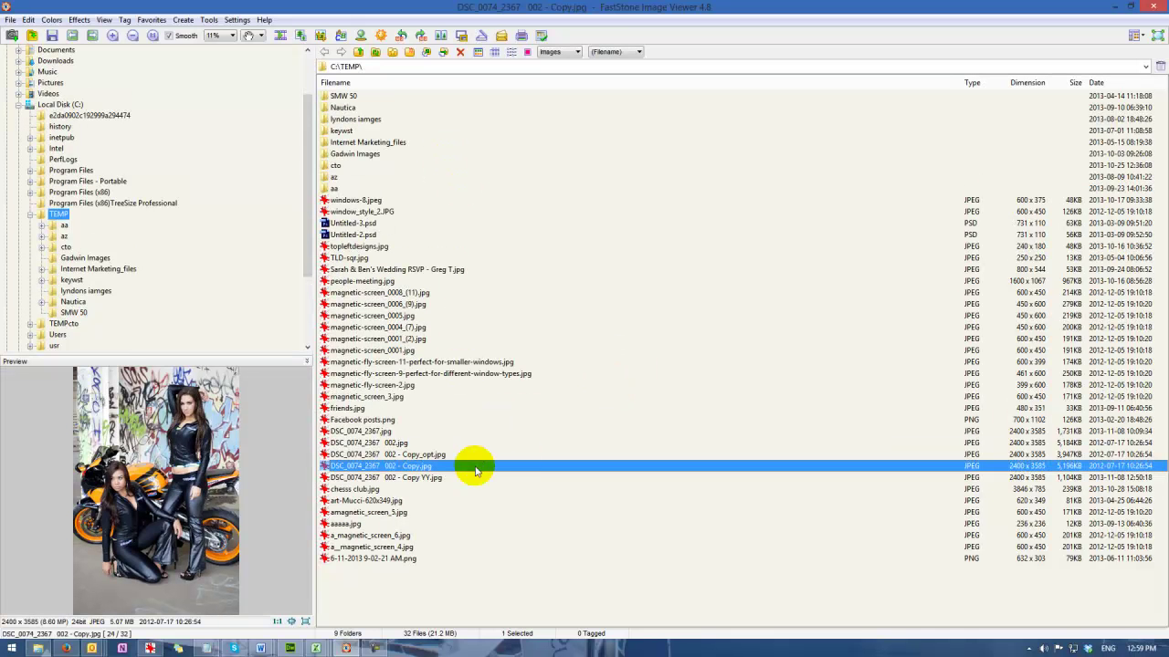
Start a batch conversion with DSC_0074_2367 002 - Copy.jpg as the selected image
{"action": "left_click", "coordinate": [279, 143]}
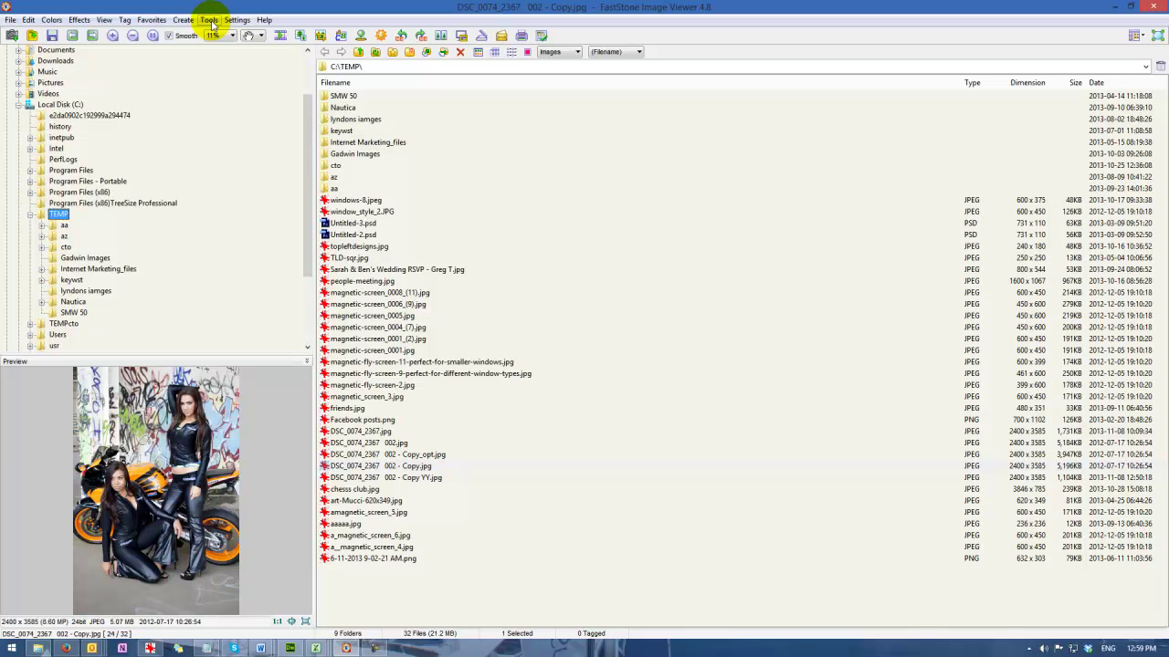
{"action": "left_click", "coordinate": [373, 466]}
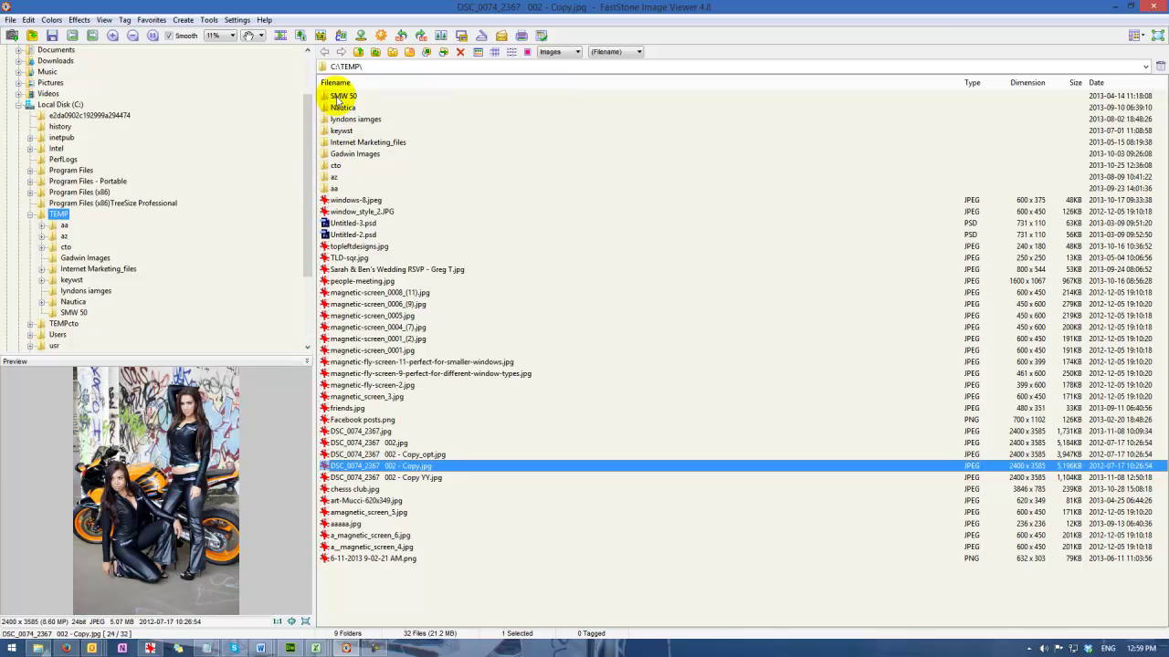
{"action": "left_click", "coordinate": [209, 20]}
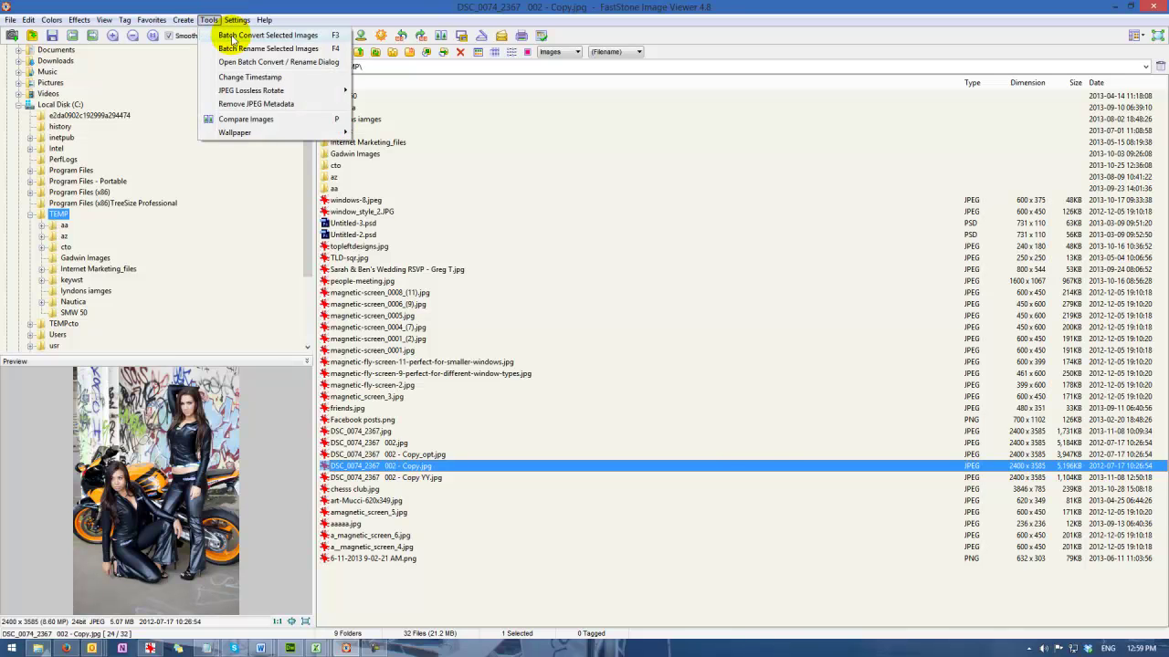
{"action": "left_click", "coordinate": [232, 36]}
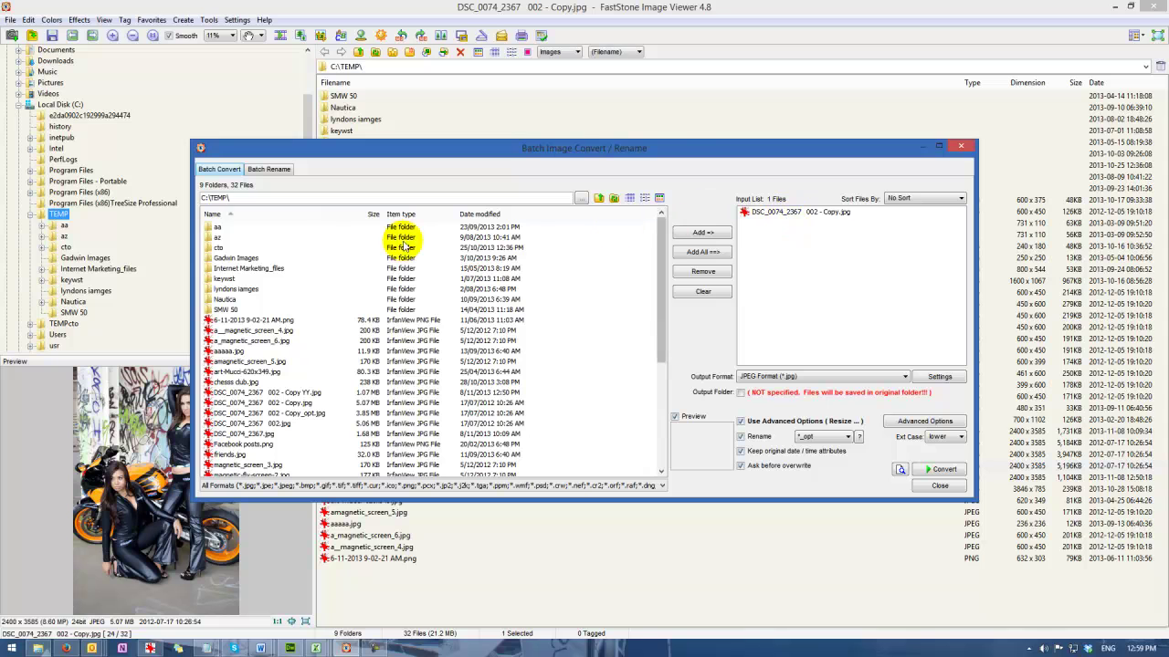
Add the aa, az and cto folders to the batch conversion's input list and select all three there
{"action": "left_click", "coordinate": [218, 229]}
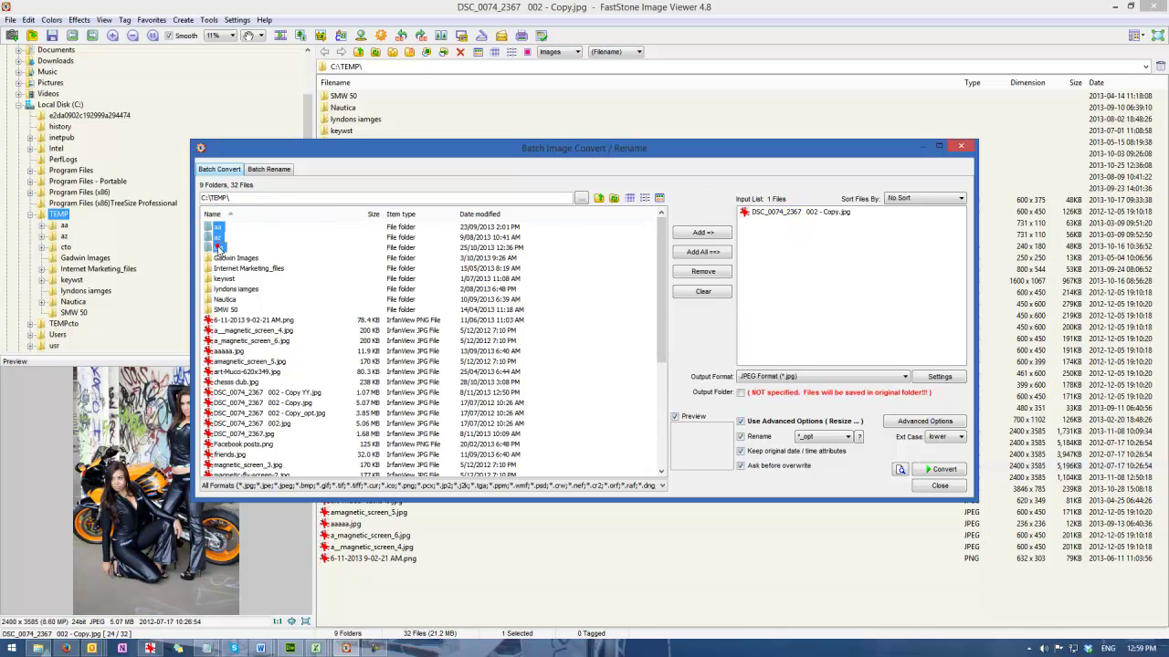
{"action": "left_click", "coordinate": [703, 252]}
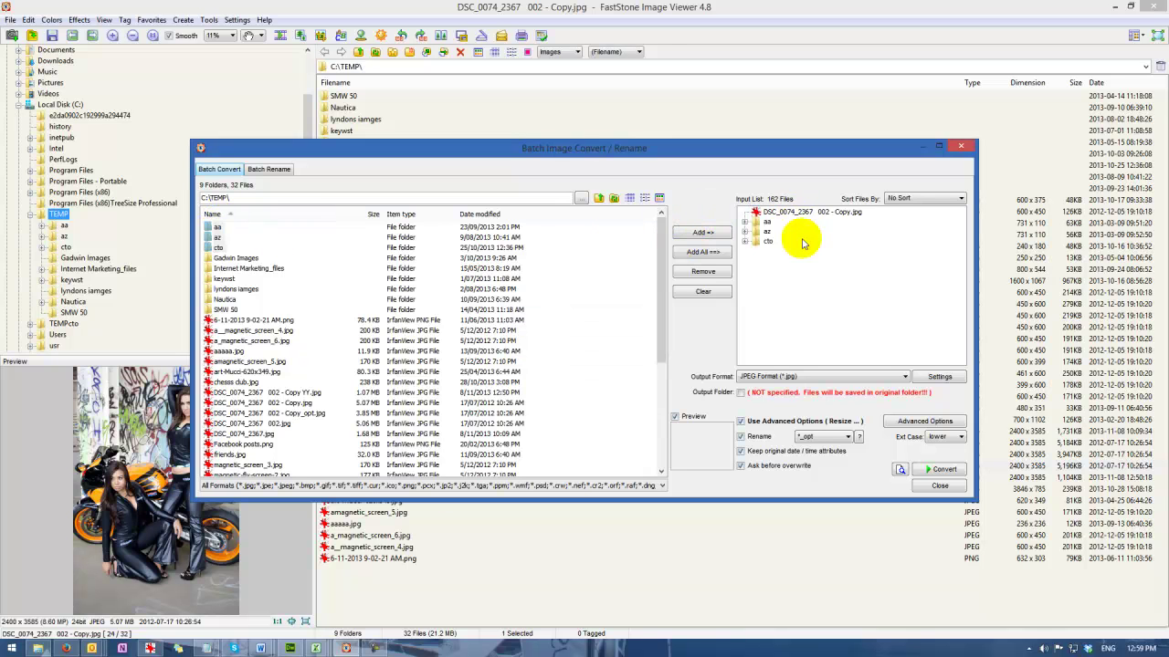
{"action": "left_click", "coordinate": [766, 221]}
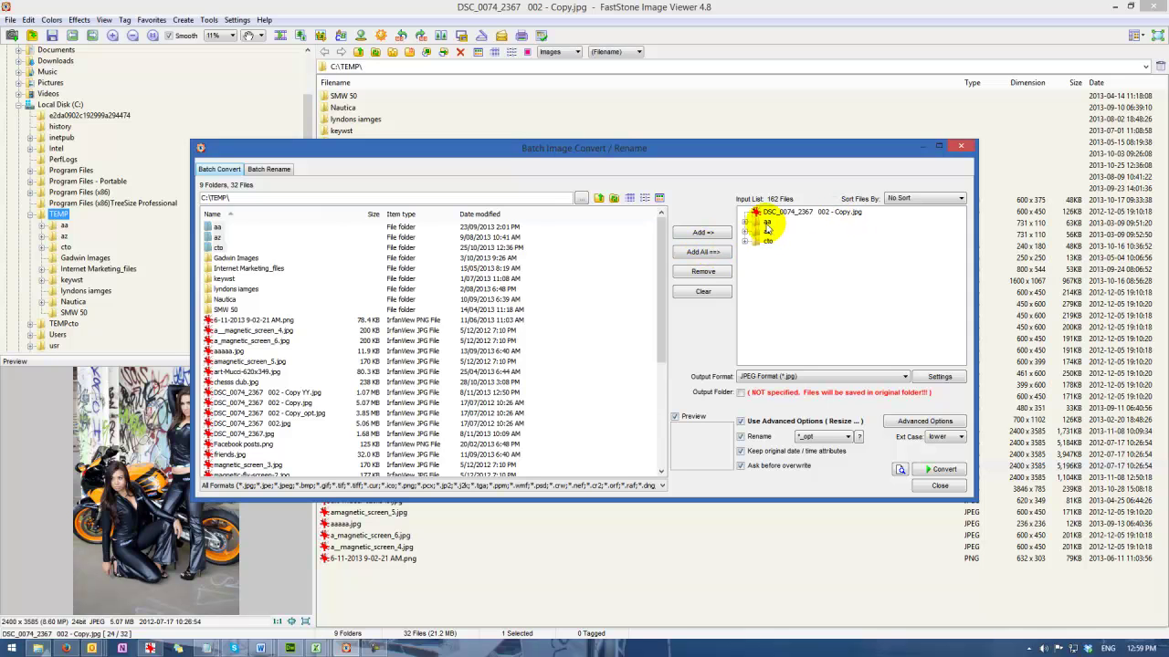
{"action": "left_click", "coordinate": [768, 240], "text": "shift"}
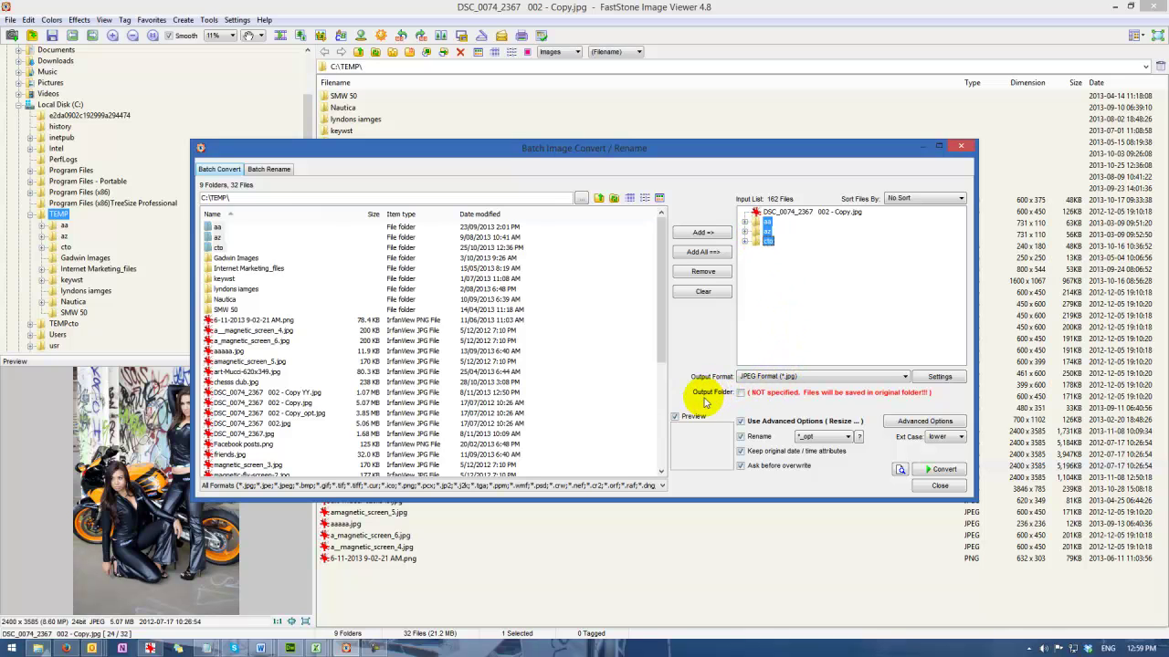
Reduce the input list to DSC_0074_2367 002 - Copy.jpg by removing the three folders, keep the output folder unspecified, and preview its conversion
{"action": "left_click", "coordinate": [740, 394]}
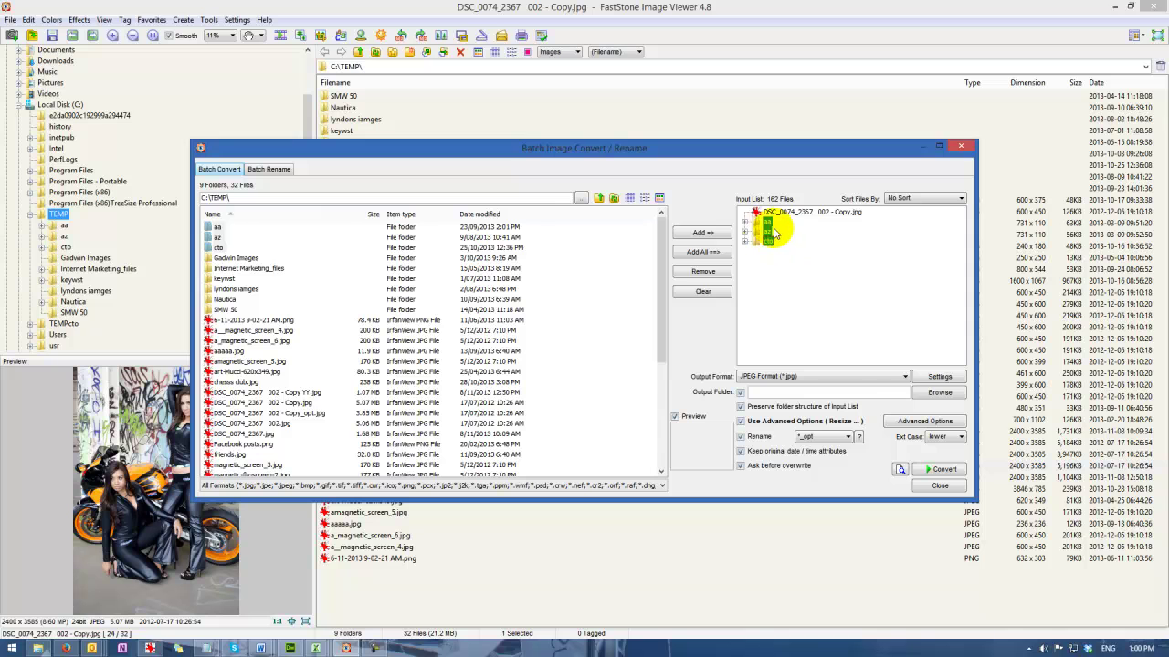
{"action": "left_click", "coordinate": [705, 273]}
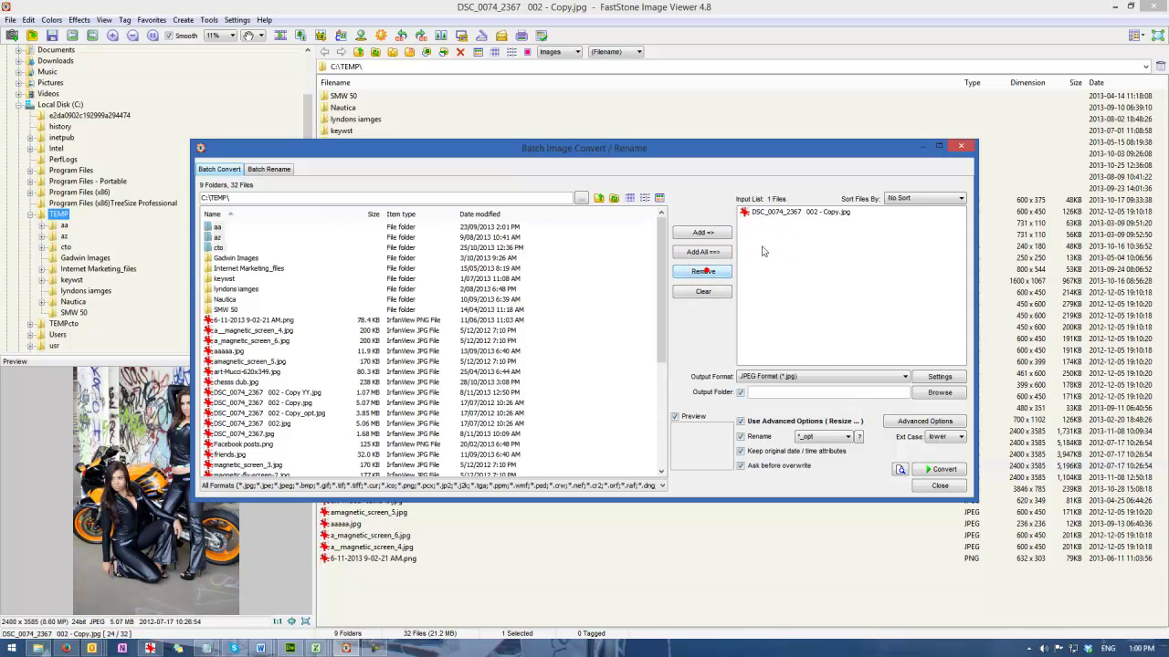
{"action": "left_click", "coordinate": [763, 213]}
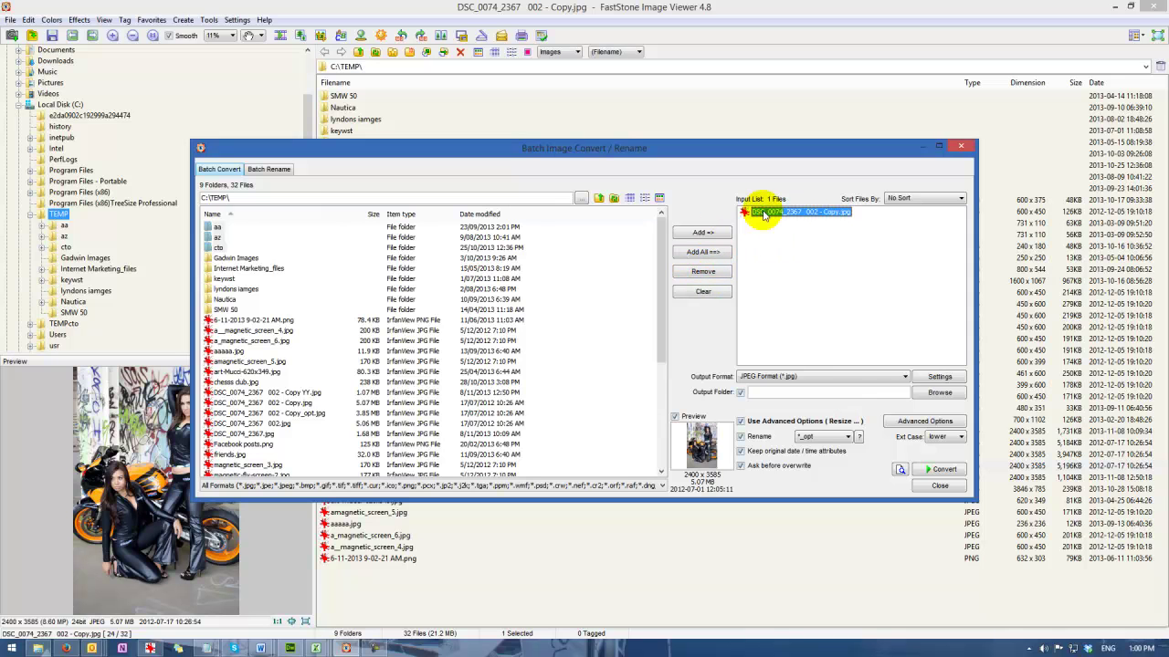
{"action": "left_click", "coordinate": [740, 393]}
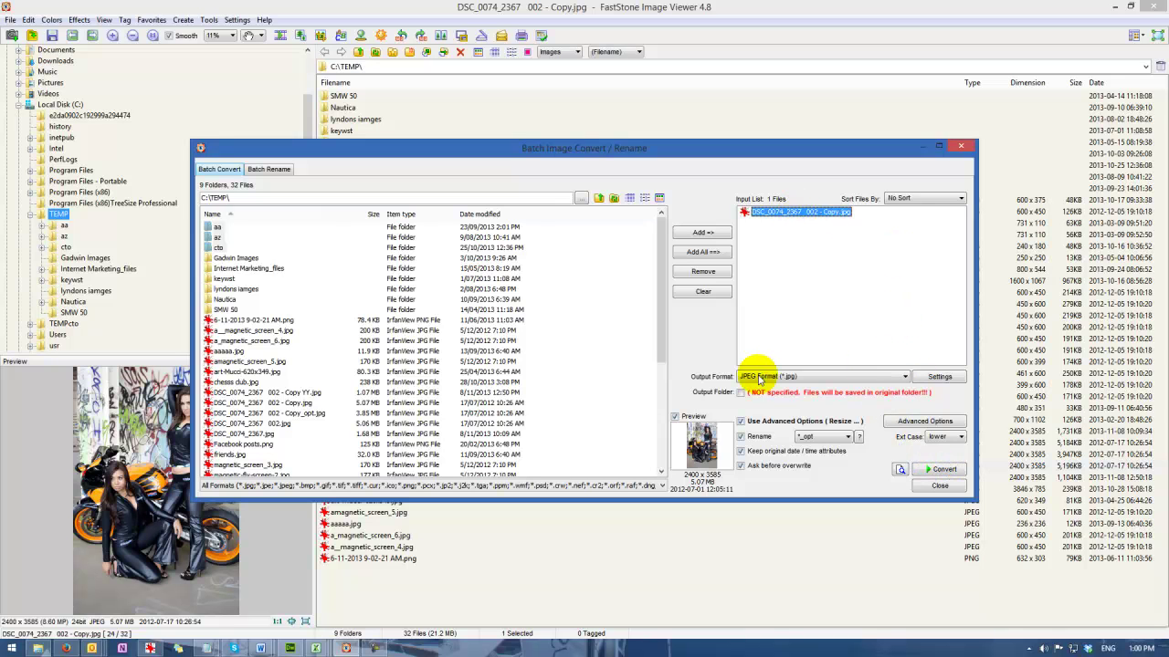
{"action": "left_click", "coordinate": [899, 471]}
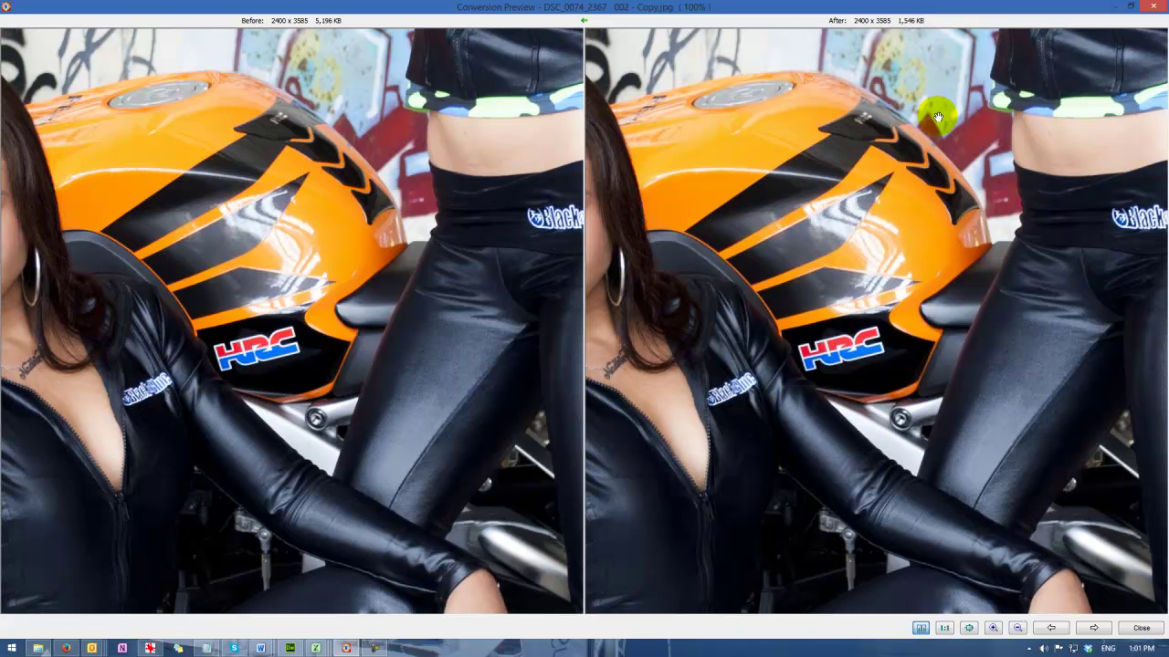
{"action": "key", "text": "Escape"}
Try using the JPEG quality from the original file for the output, and compare the before and after images in the conversion preview
{"action": "left_click", "coordinate": [940, 377]}
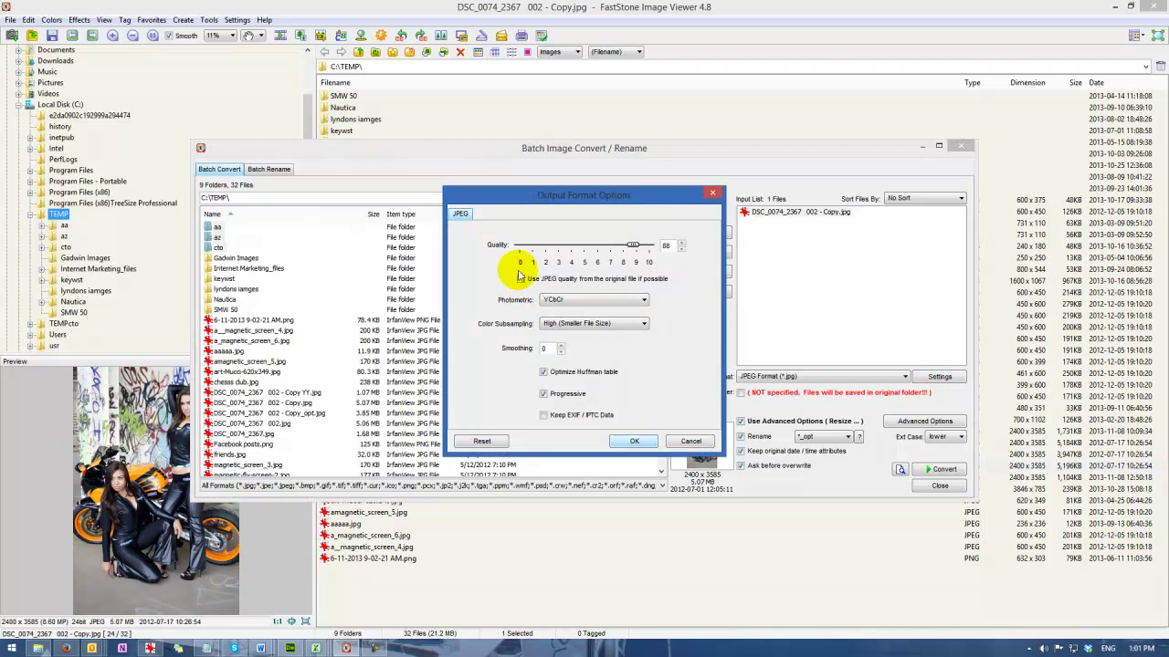
{"action": "left_click", "coordinate": [520, 279]}
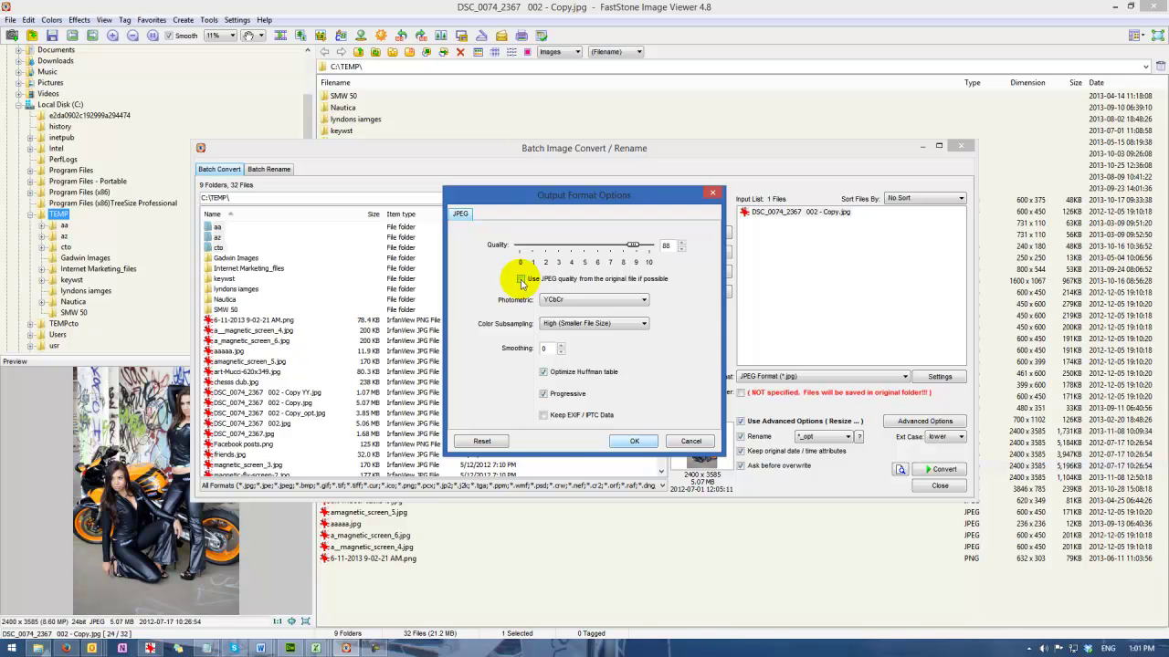
{"action": "left_click", "coordinate": [520, 280]}
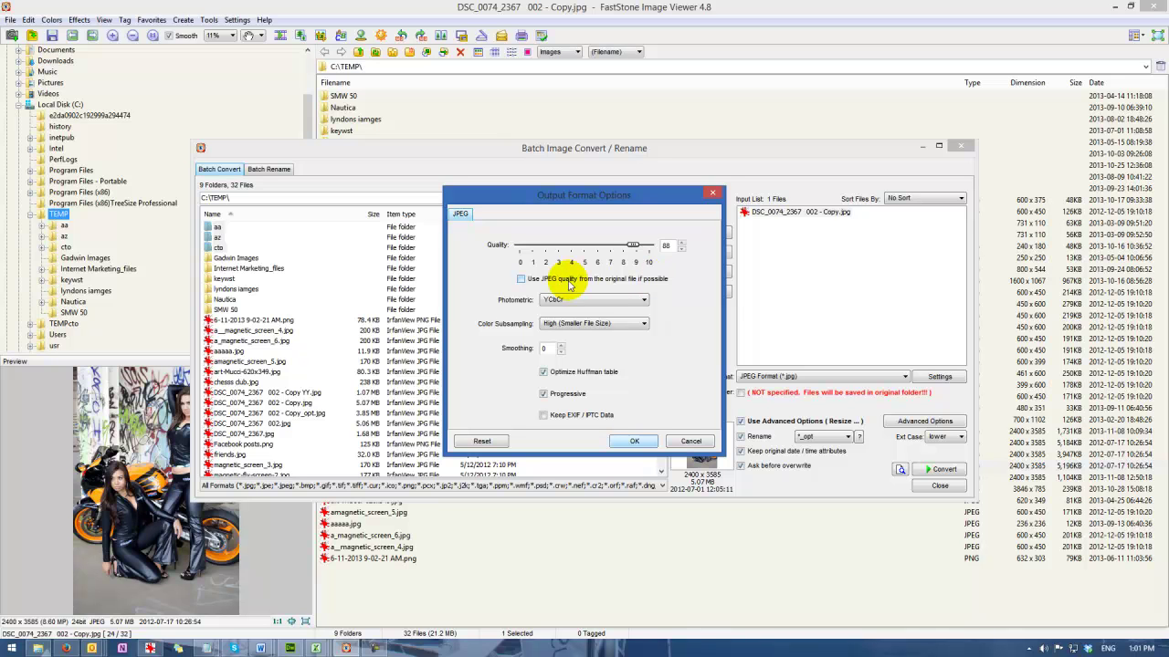
{"action": "left_click", "coordinate": [519, 281]}
{"action": "left_click", "coordinate": [625, 440]}
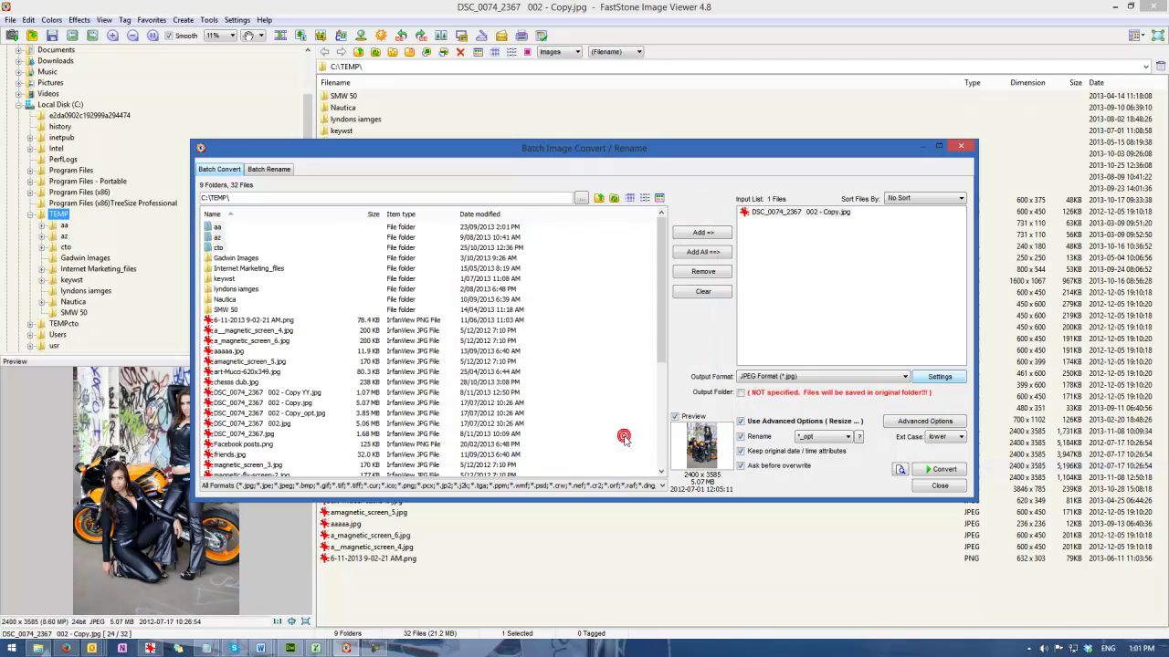
{"action": "left_click", "coordinate": [899, 471]}
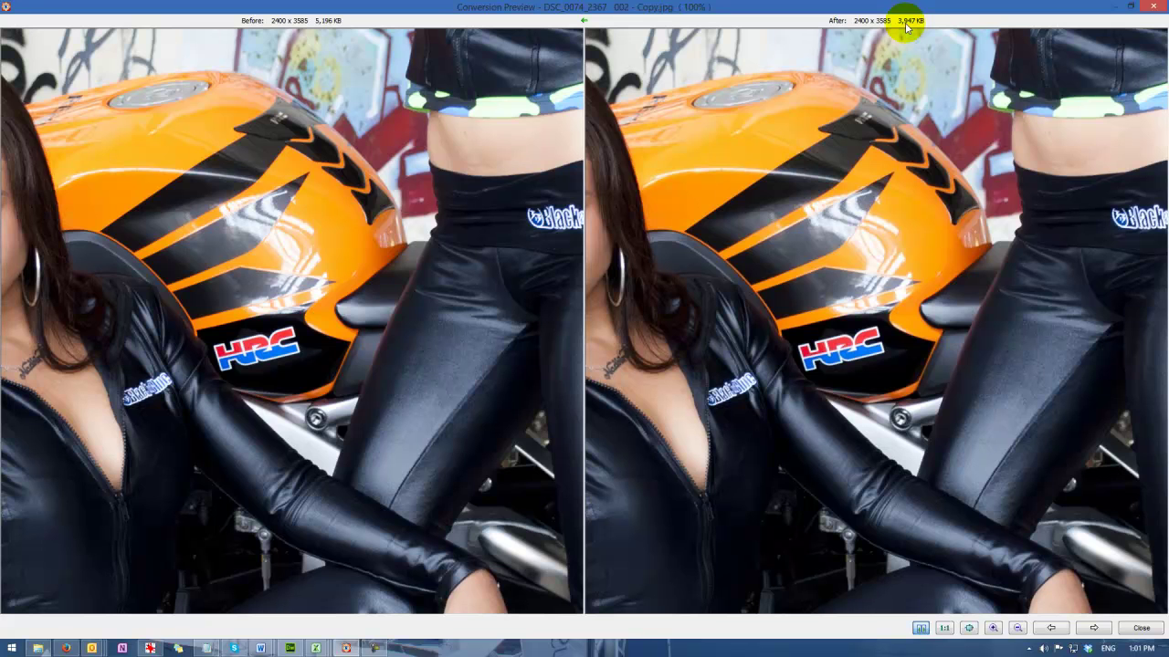
{"action": "key", "text": "Escape"}
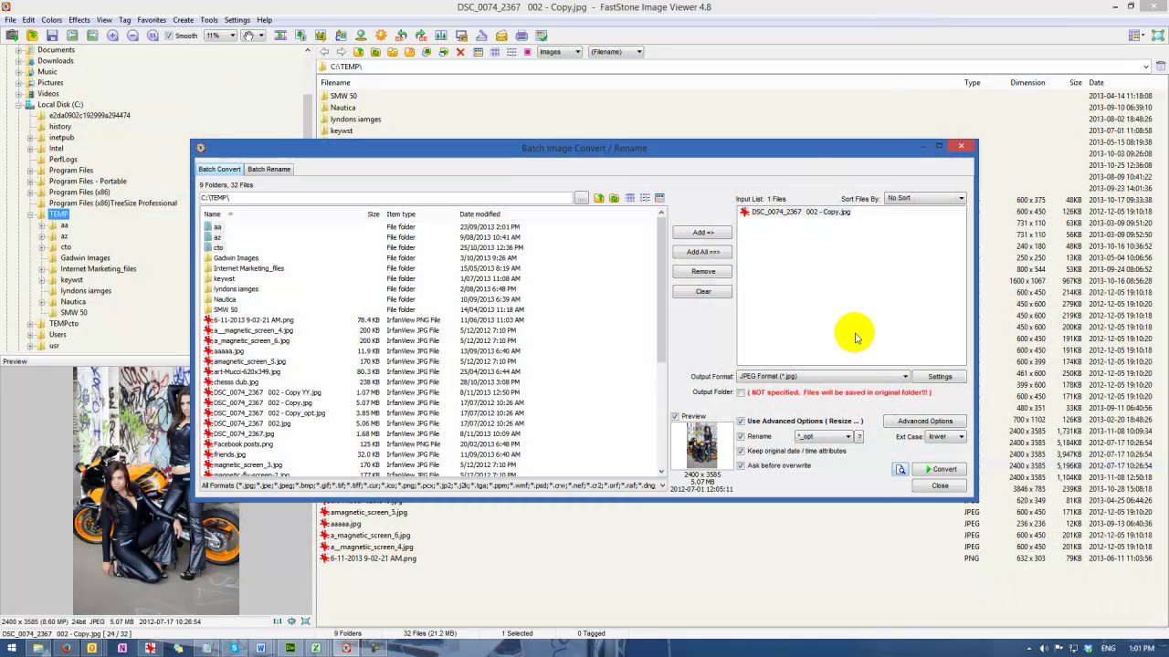
Turn off using the JPEG quality from the original file and leave EXIF / IPTC data out of the output
{"action": "left_click", "coordinate": [940, 378]}
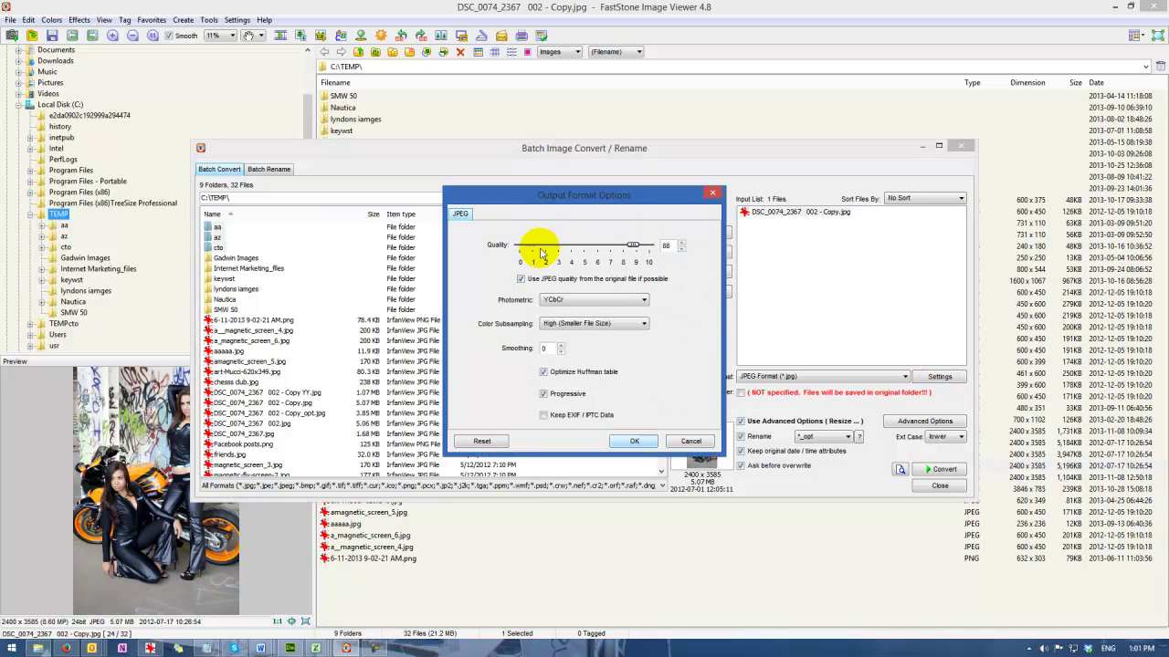
{"action": "left_click", "coordinate": [521, 279]}
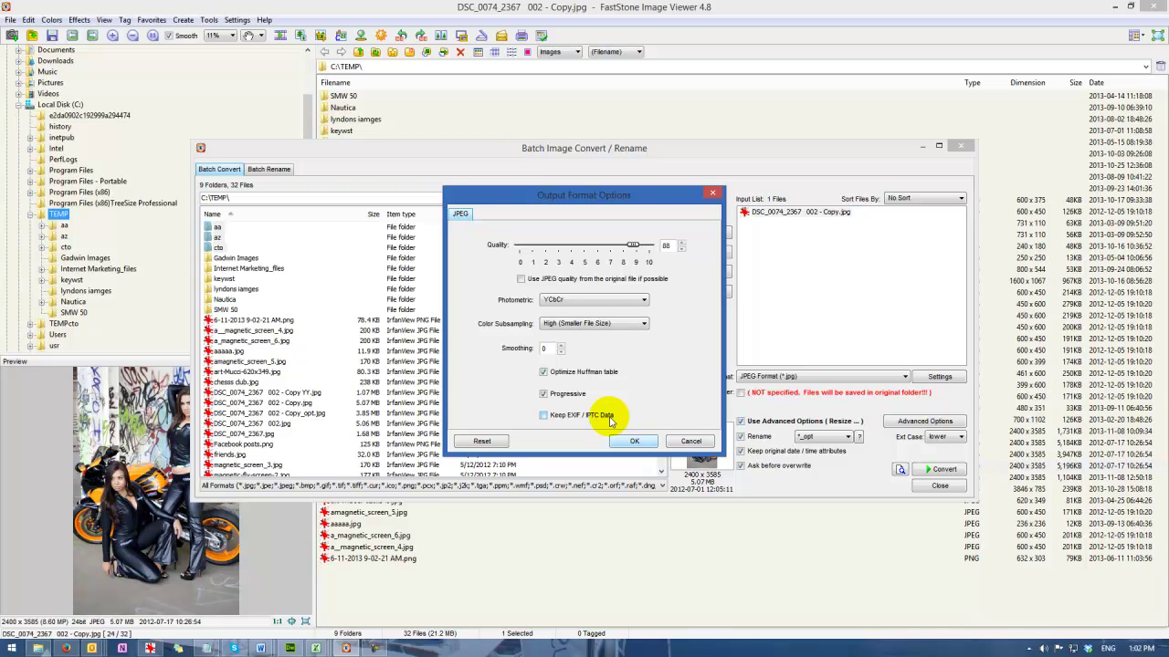
{"action": "left_click", "coordinate": [544, 416]}
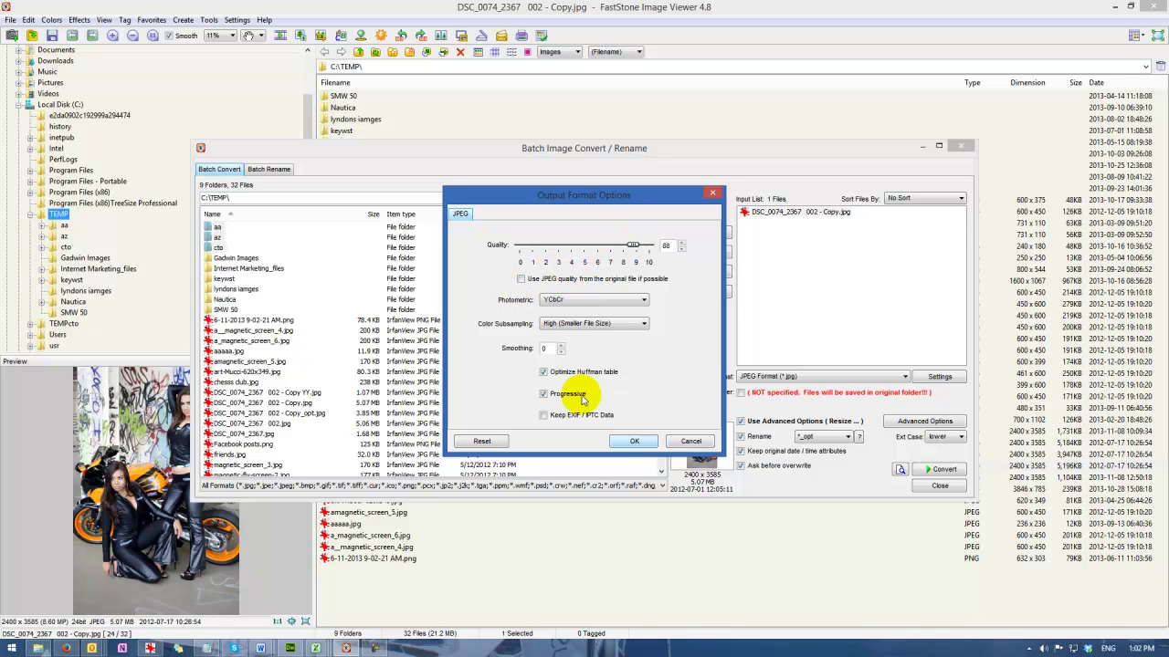
{"action": "left_click", "coordinate": [625, 442]}
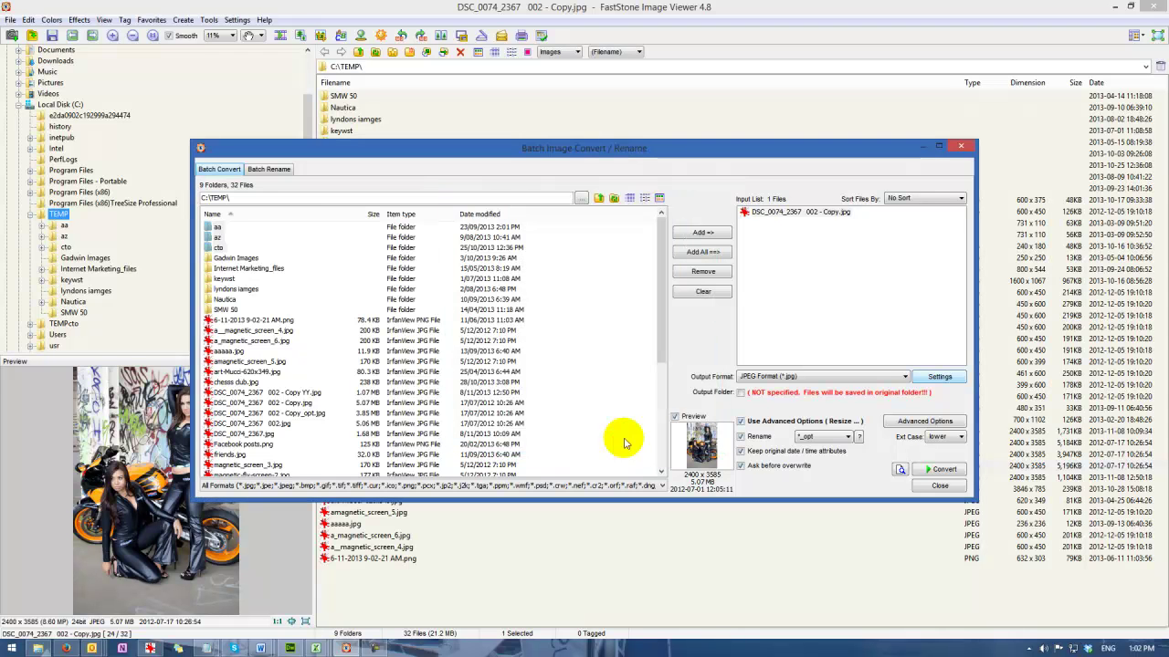
Compare the original and converted image side by side in the conversion preview, and close the preview
{"action": "left_click", "coordinate": [899, 470]}
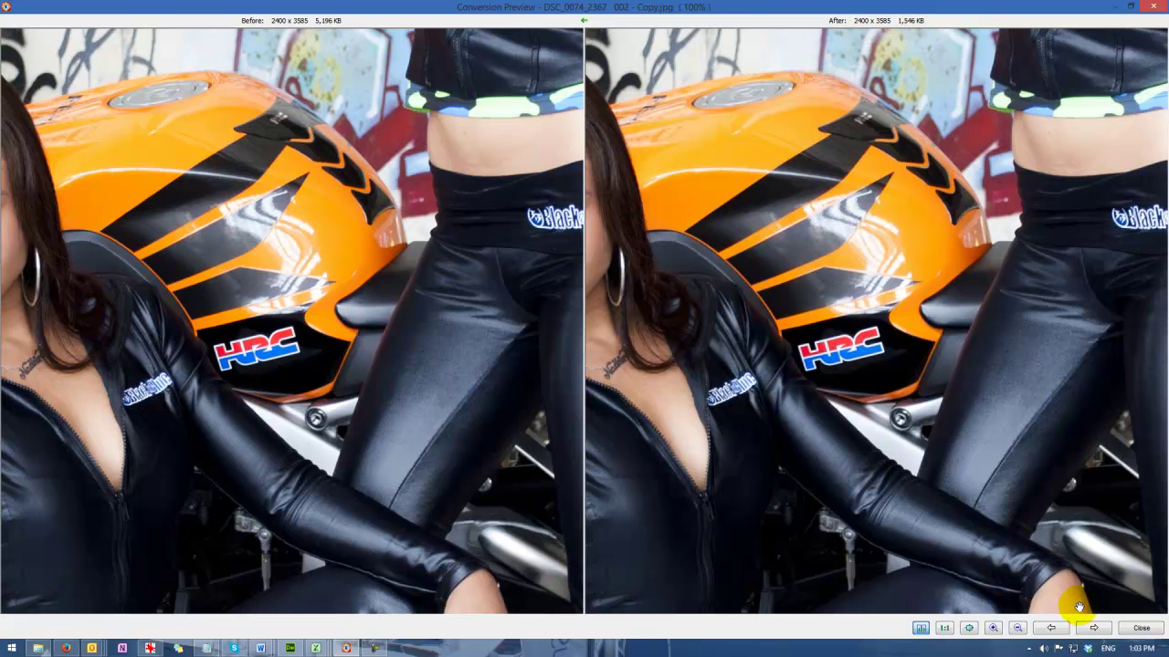
{"action": "left_click", "coordinate": [921, 628]}
{"action": "left_click", "coordinate": [921, 628]}
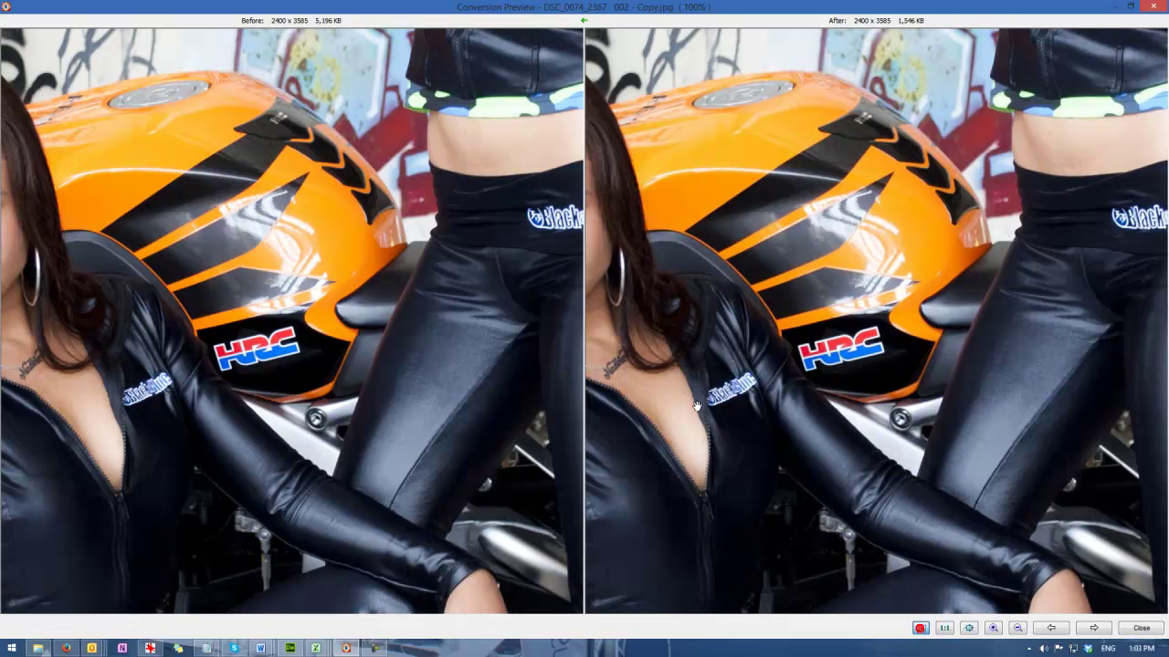
{"action": "left_click", "coordinate": [726, 379]}
{"action": "left_click", "coordinate": [1136, 628]}
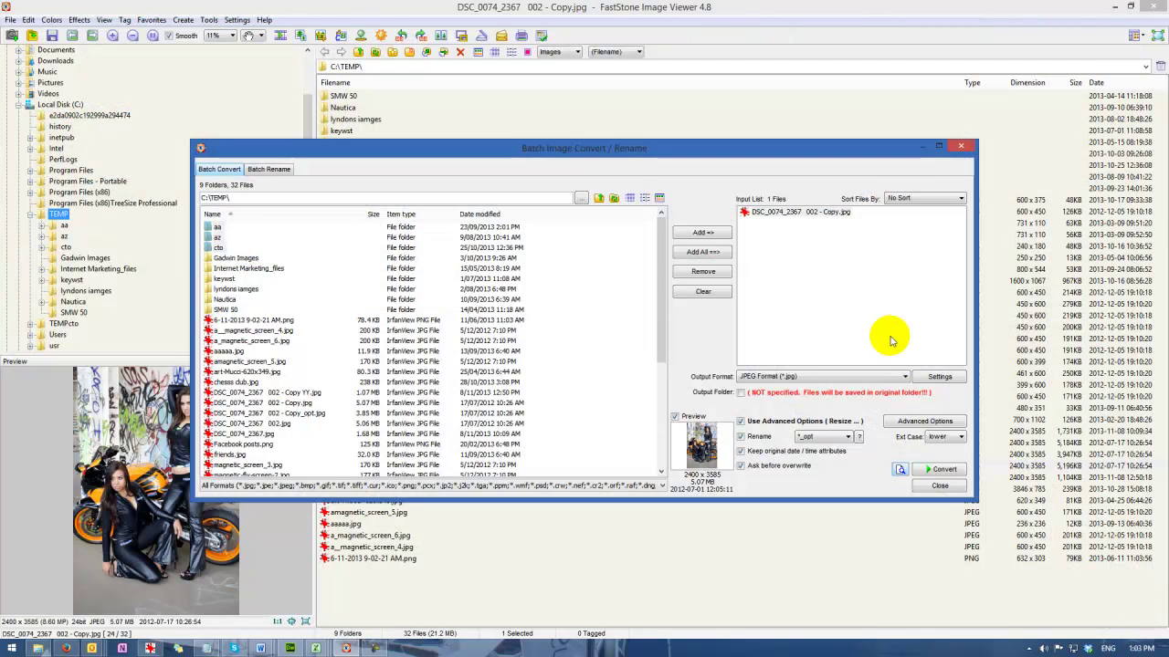
Enable resizing in the advanced options, based on one side, with the long side exactly 1000 pixels
{"action": "left_click", "coordinate": [913, 422]}
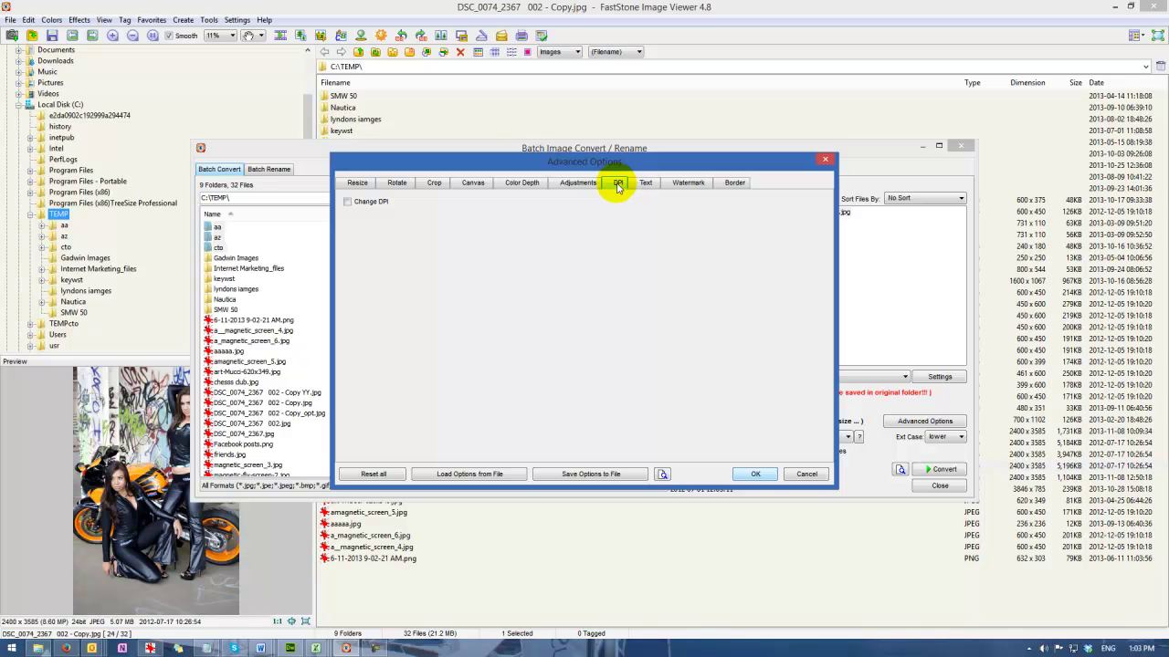
{"action": "left_click", "coordinate": [356, 184]}
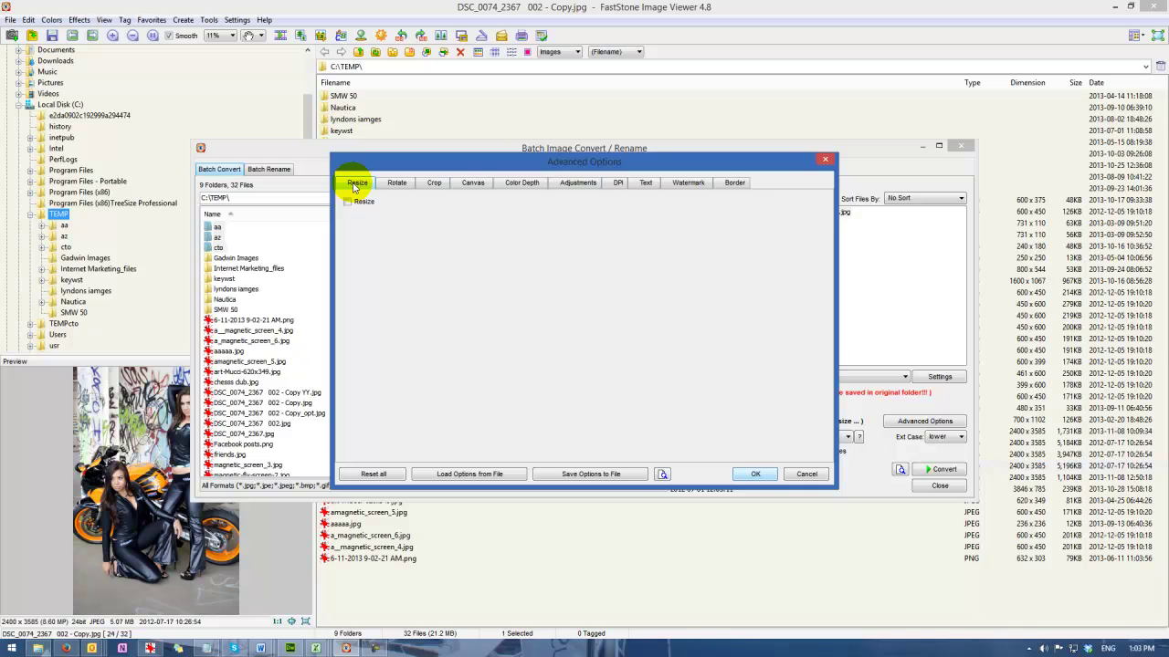
{"action": "left_click", "coordinate": [347, 202]}
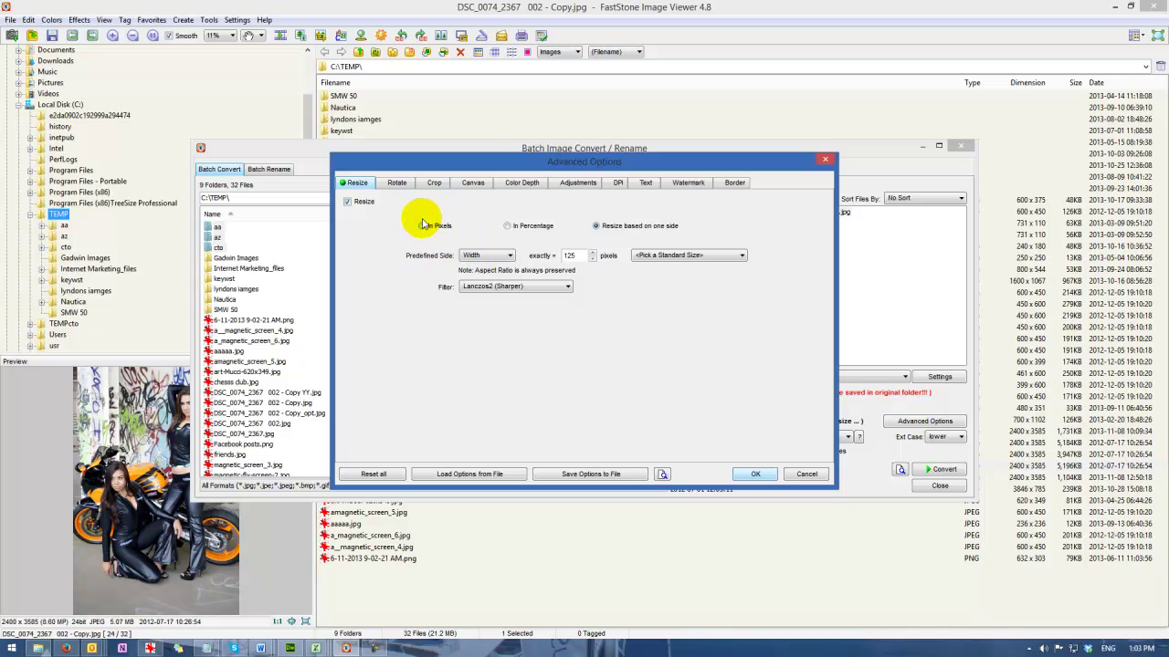
{"action": "left_click", "coordinate": [494, 258]}
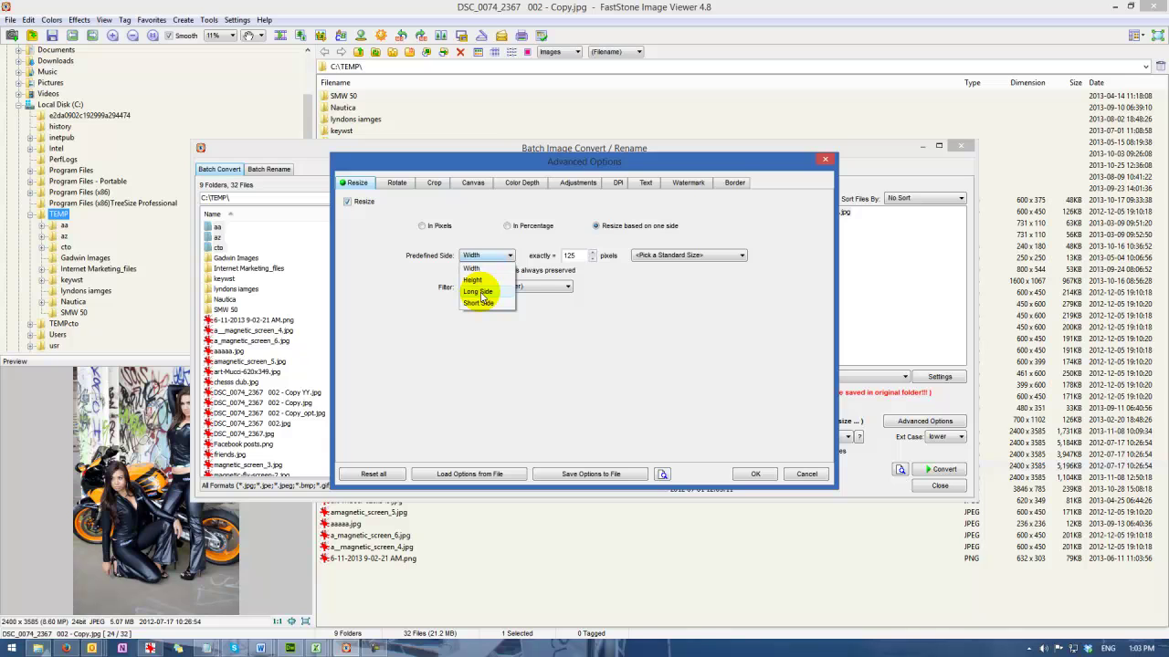
{"action": "left_click", "coordinate": [478, 291]}
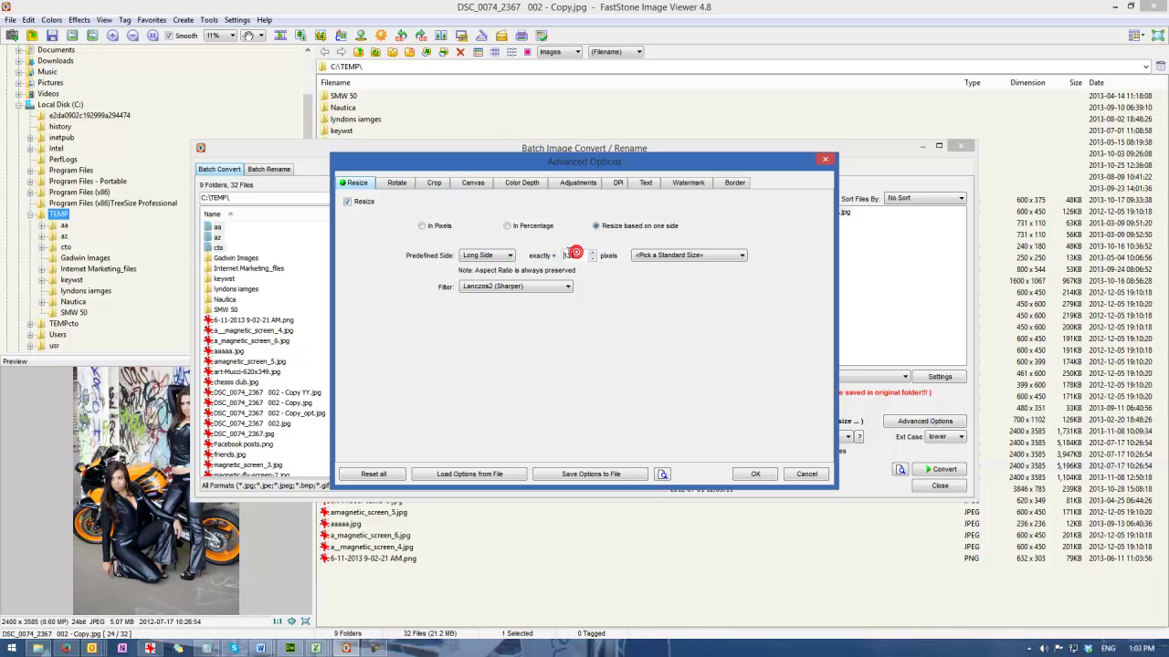
{"action": "type", "text": "1000"}
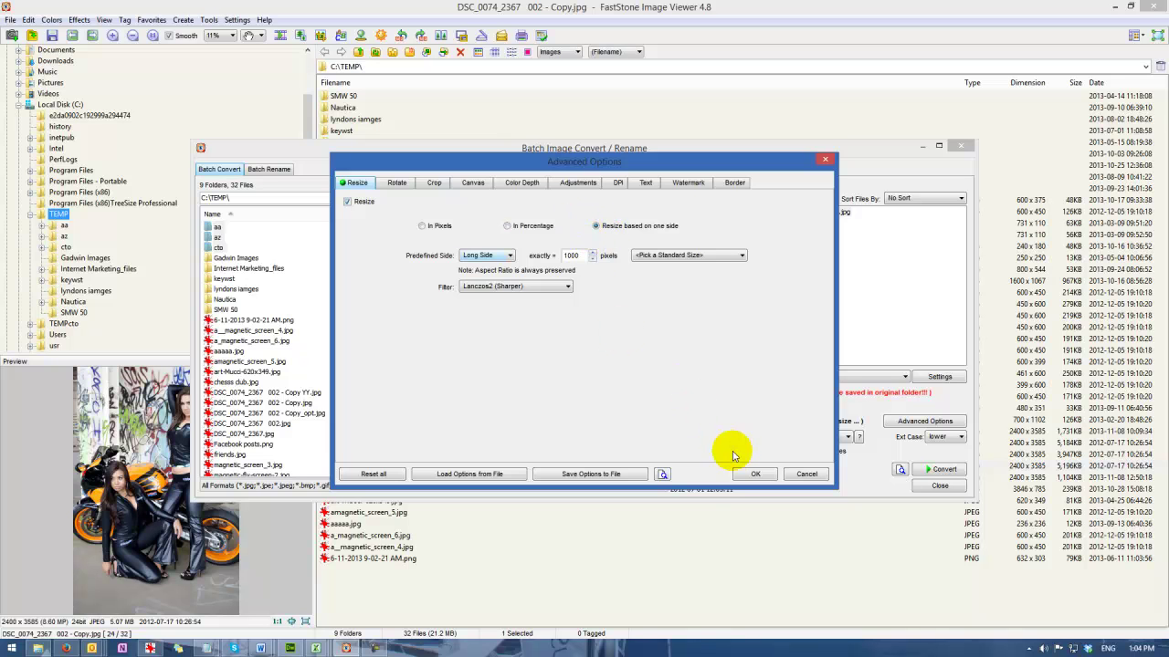
Preview the resized conversion, compare it with the full-size original, and return to the advanced options
{"action": "left_click", "coordinate": [663, 475]}
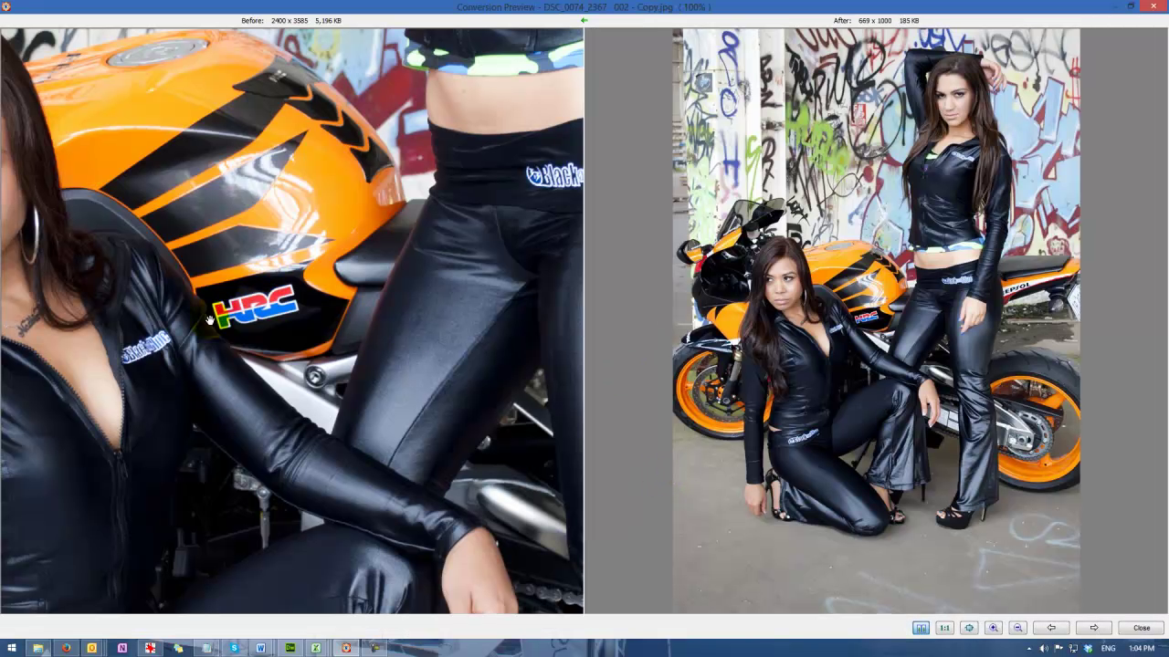
{"action": "left_click", "coordinate": [122, 244]}
{"action": "left_click", "coordinate": [125, 295]}
{"action": "left_click", "coordinate": [135, 275]}
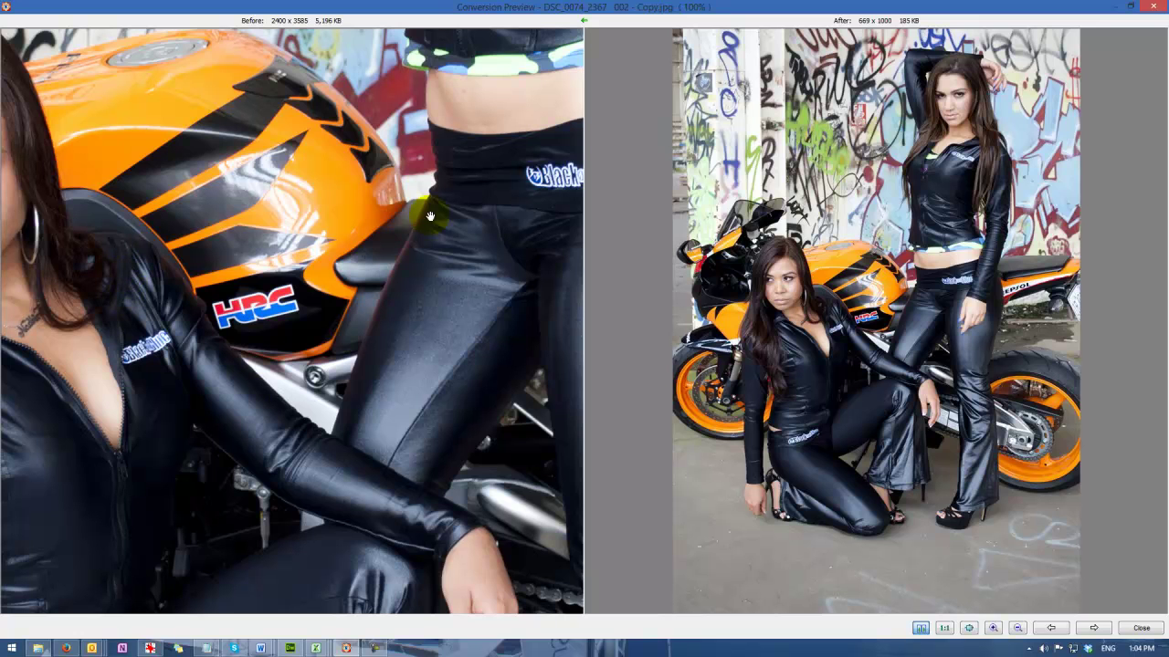
{"action": "left_click", "coordinate": [770, 353]}
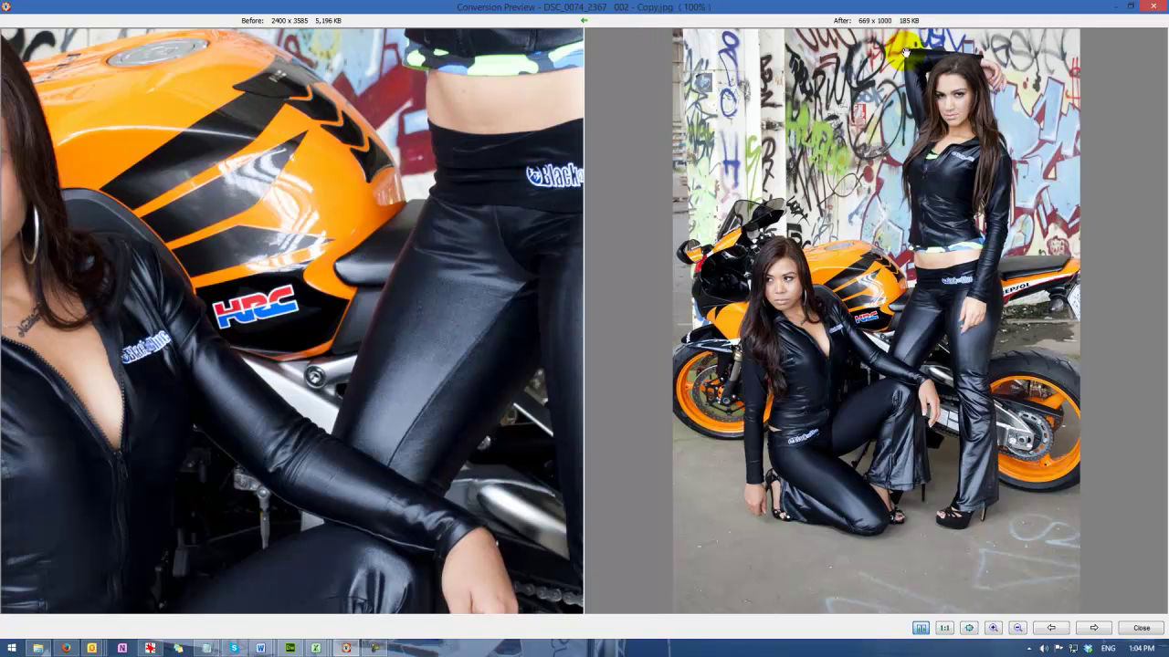
{"action": "left_click", "coordinate": [1142, 629]}
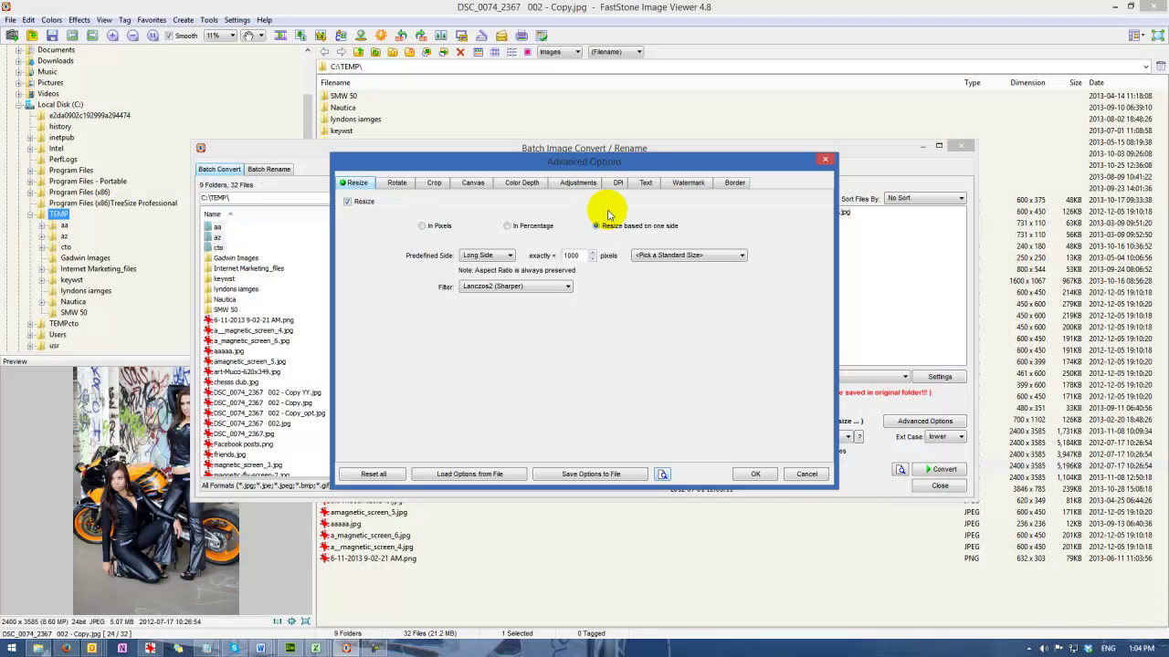
Accept the resize options and convert the image, overwriting the existing DSC_0074_2367 002 - Copy_opt.jpg
{"action": "left_click", "coordinate": [755, 476]}
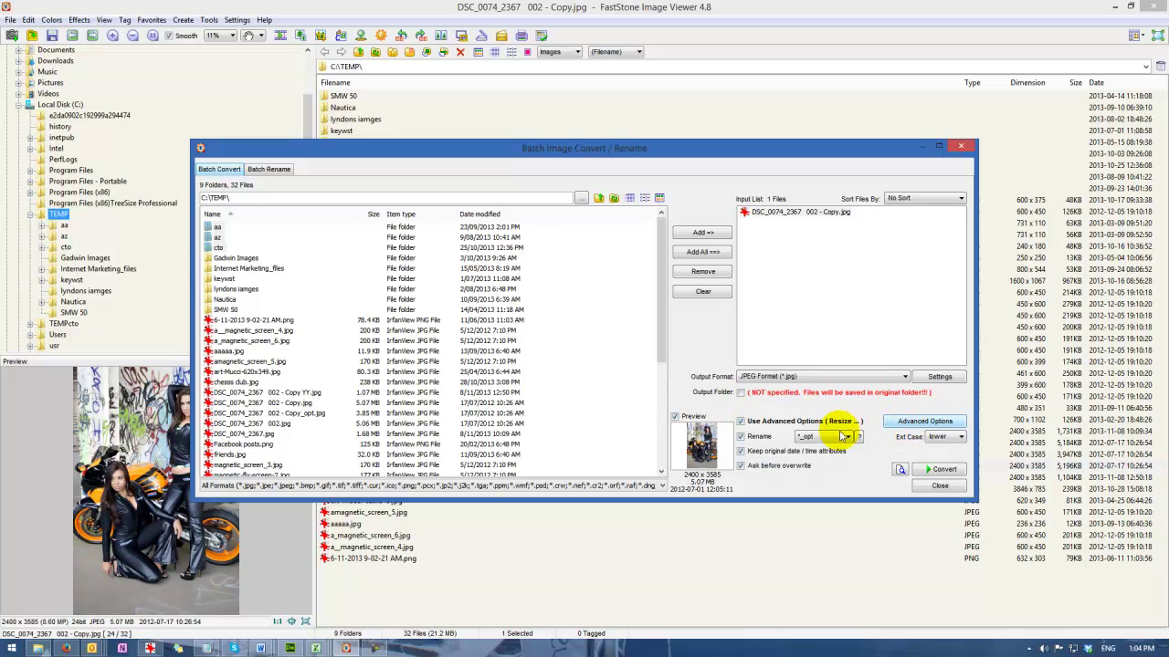
{"action": "left_click", "coordinate": [940, 470]}
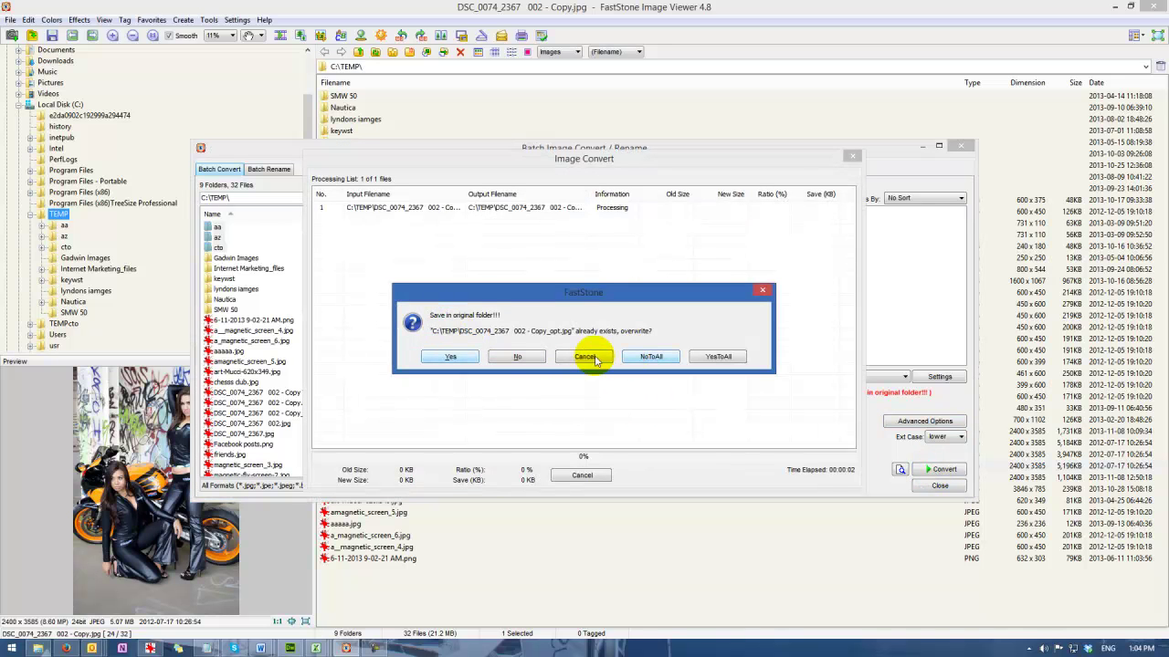
{"action": "left_click", "coordinate": [450, 357]}
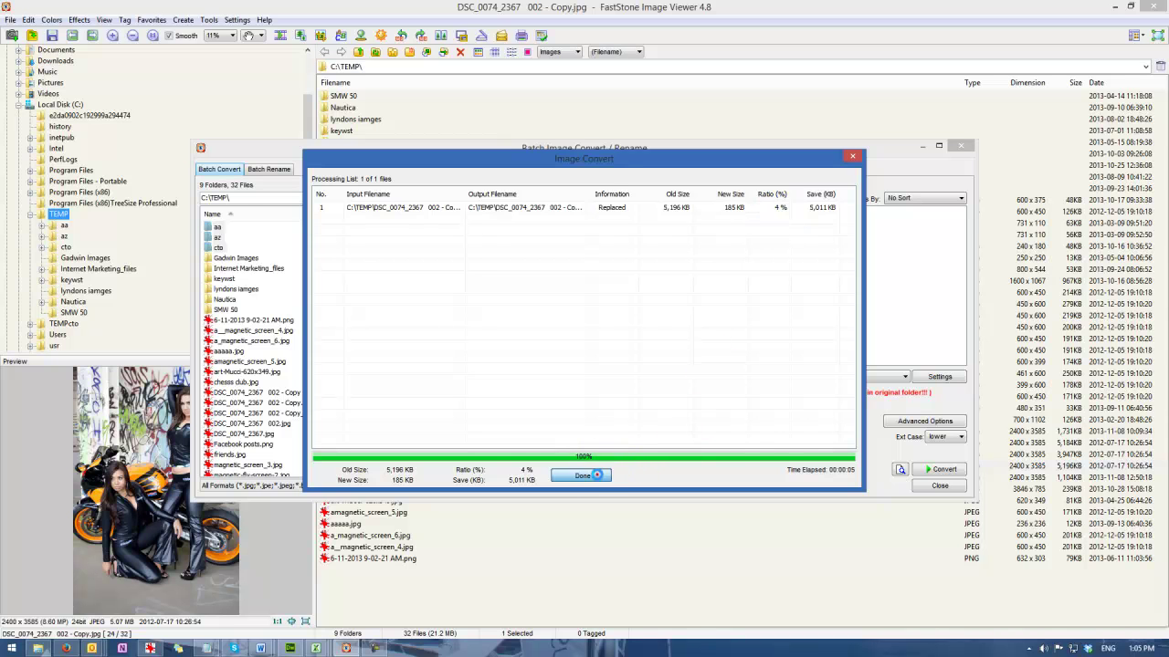
{"action": "left_click", "coordinate": [595, 475]}
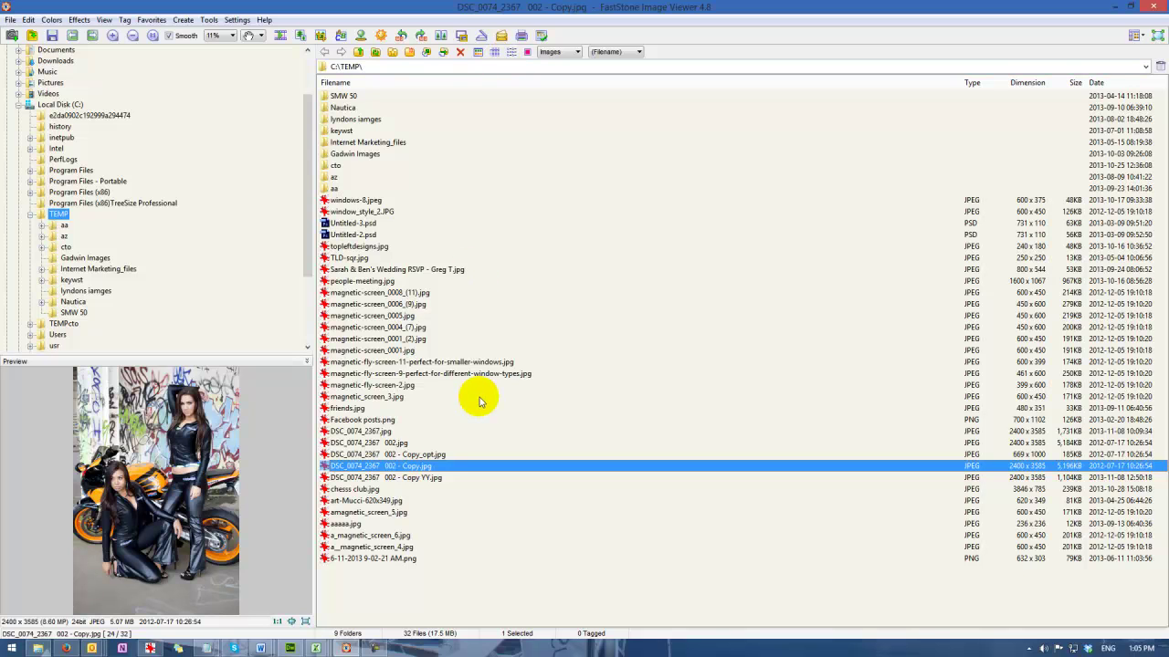
Select all folders in C:\TEMP from SMW 50 to aa and start a batch conversion with them as input
{"action": "left_click", "coordinate": [342, 95]}
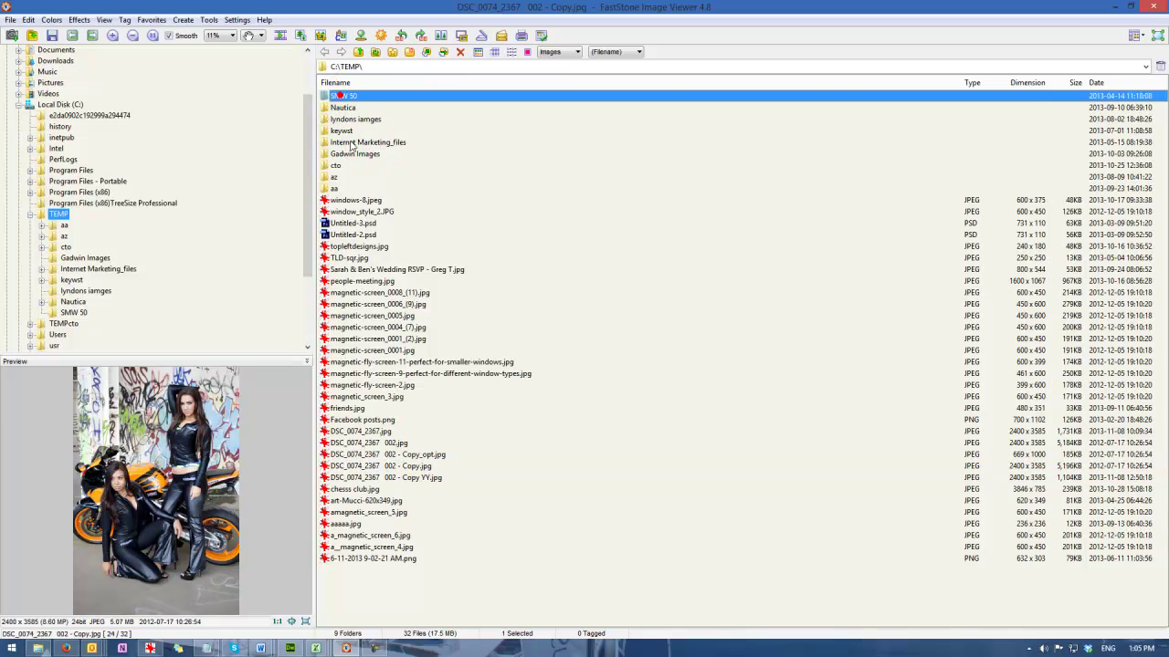
{"action": "left_click", "coordinate": [336, 189], "text": "shift"}
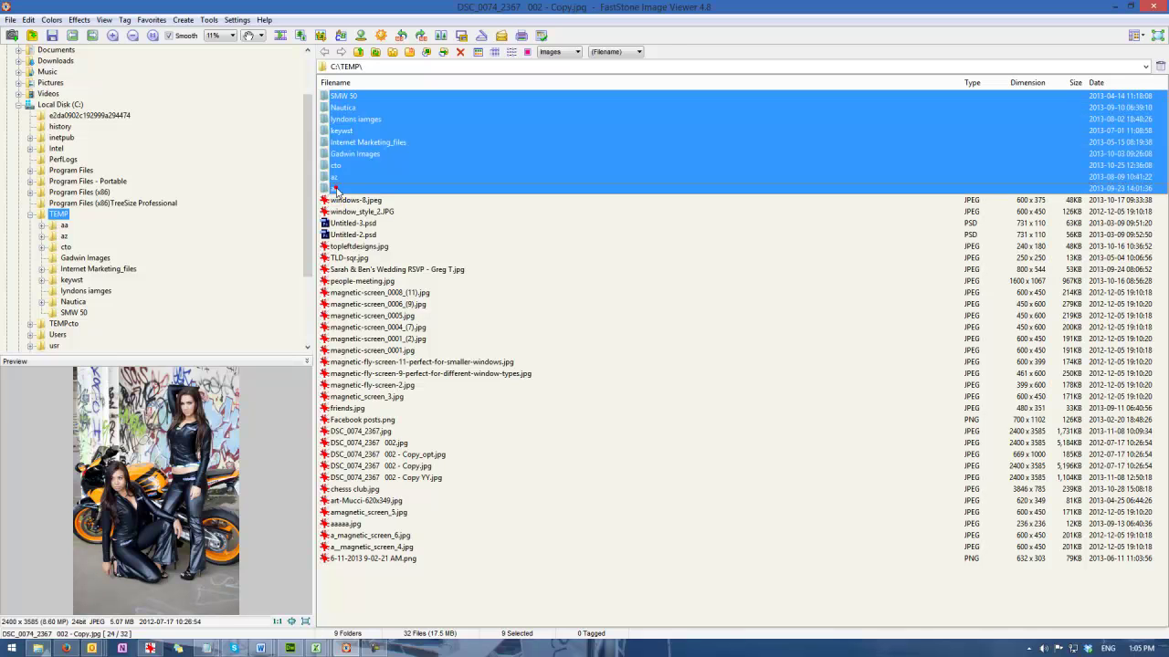
{"action": "left_click", "coordinate": [209, 19]}
{"action": "left_click", "coordinate": [239, 37]}
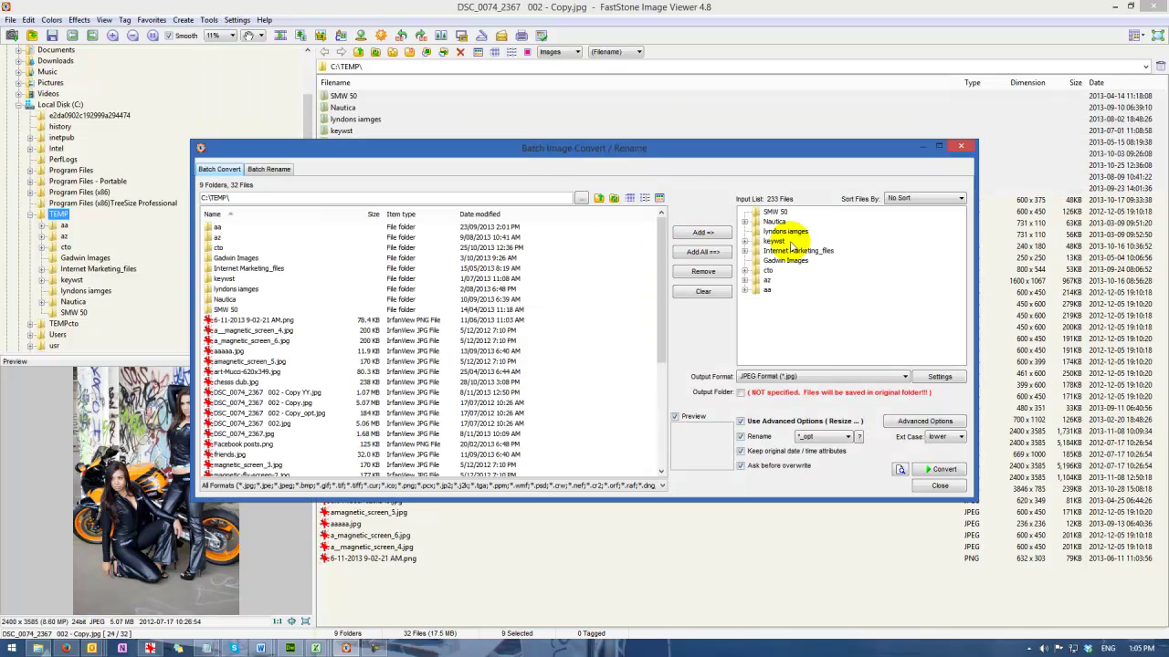
Enable a separate output folder and set it to a new folder named junk2 inside C:\TEMP
{"action": "left_click", "coordinate": [741, 393]}
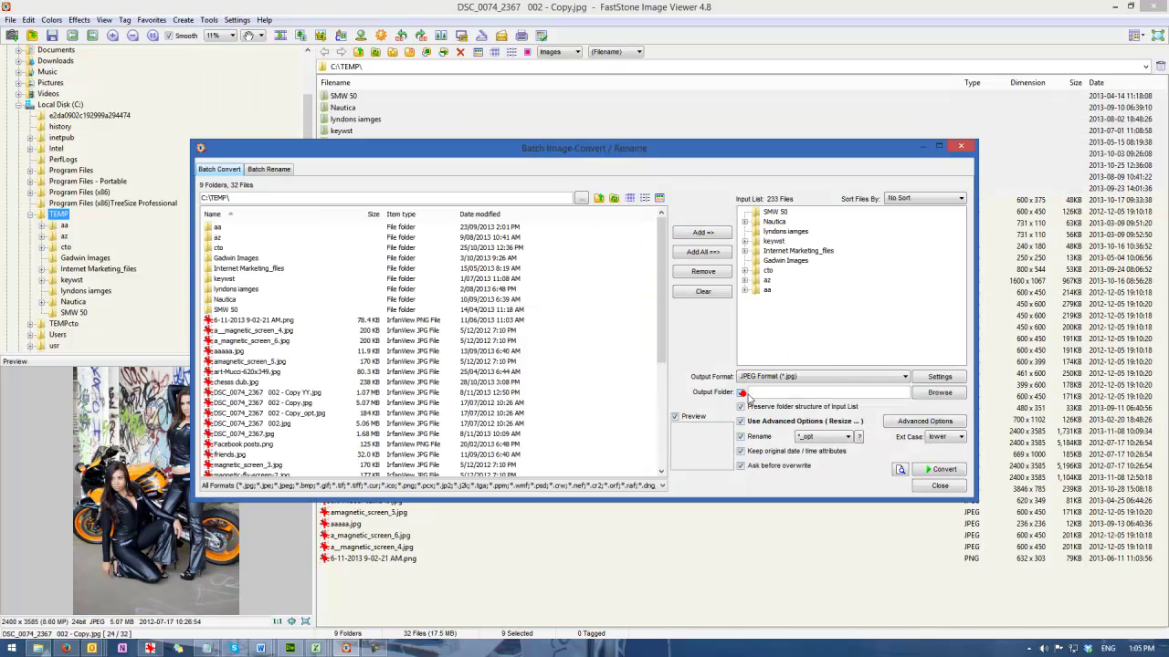
{"action": "left_click", "coordinate": [931, 394]}
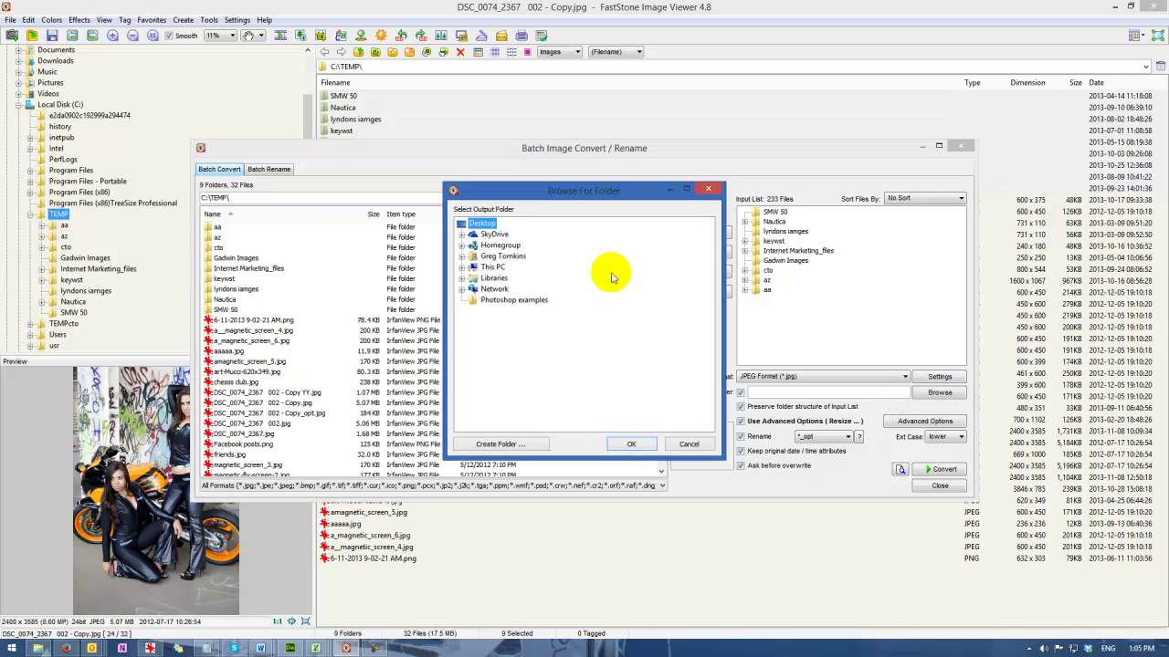
{"action": "left_click", "coordinate": [462, 268]}
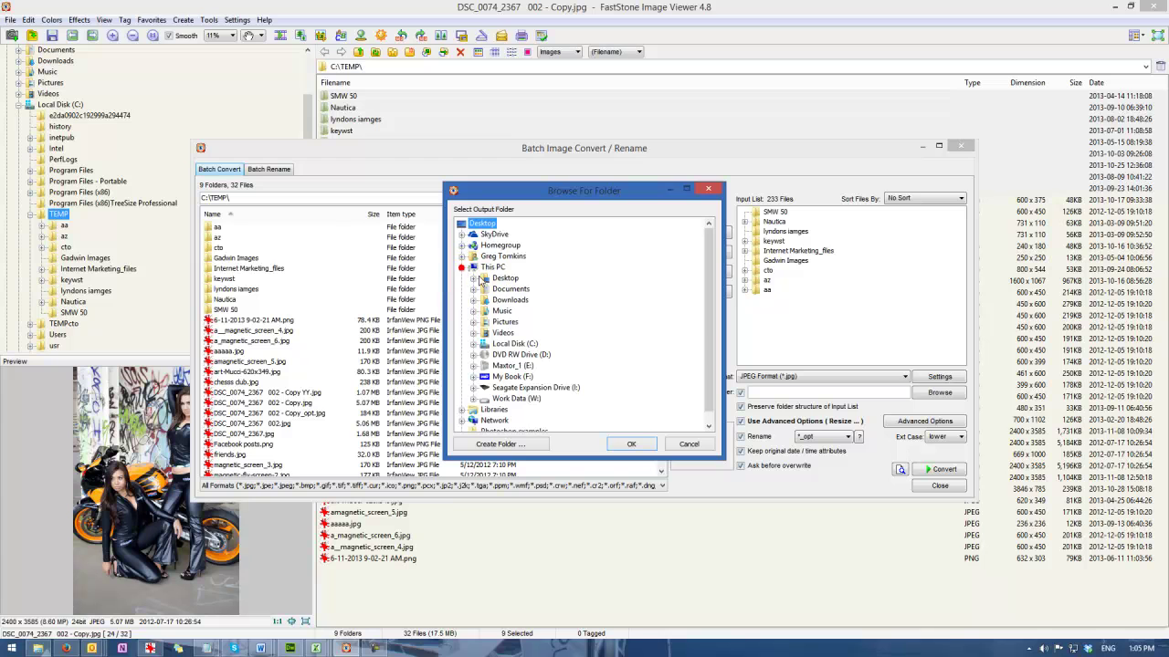
{"action": "double_click", "coordinate": [508, 338]}
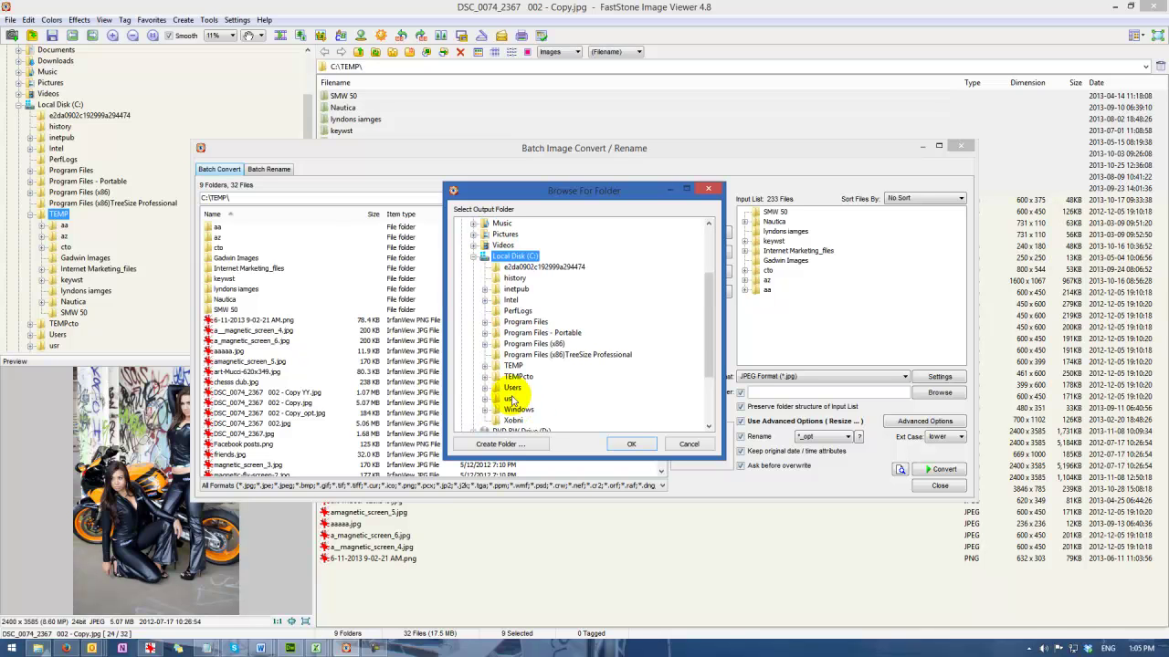
{"action": "double_click", "coordinate": [512, 366]}
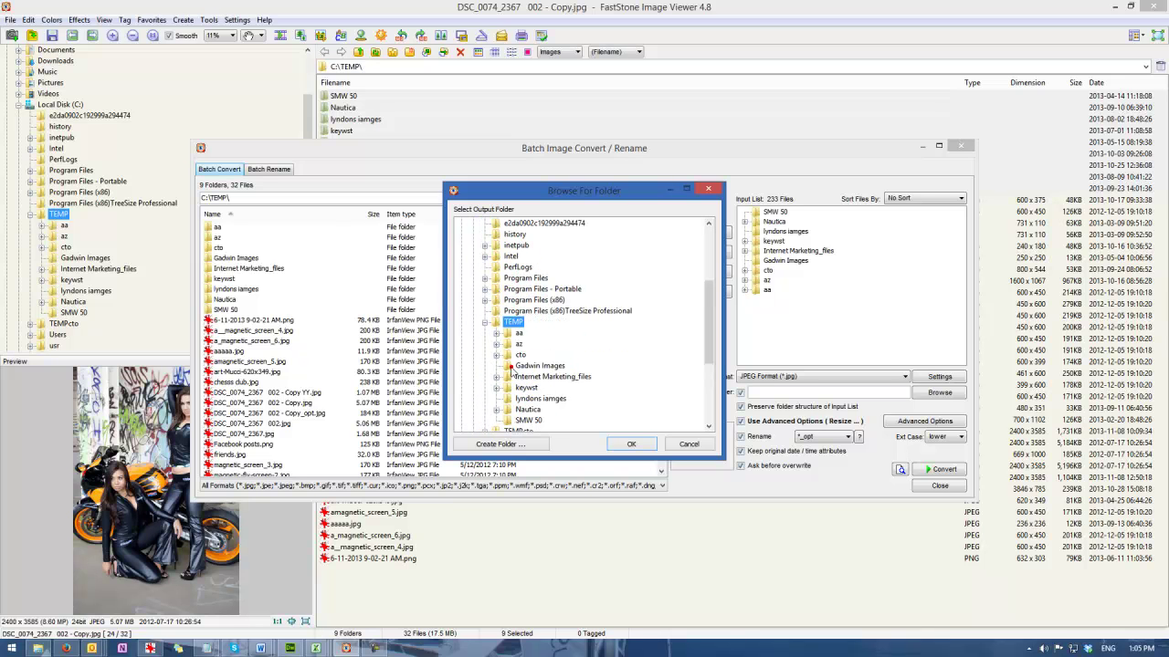
{"action": "left_click", "coordinate": [488, 445]}
{"action": "type", "text": "junk2"}
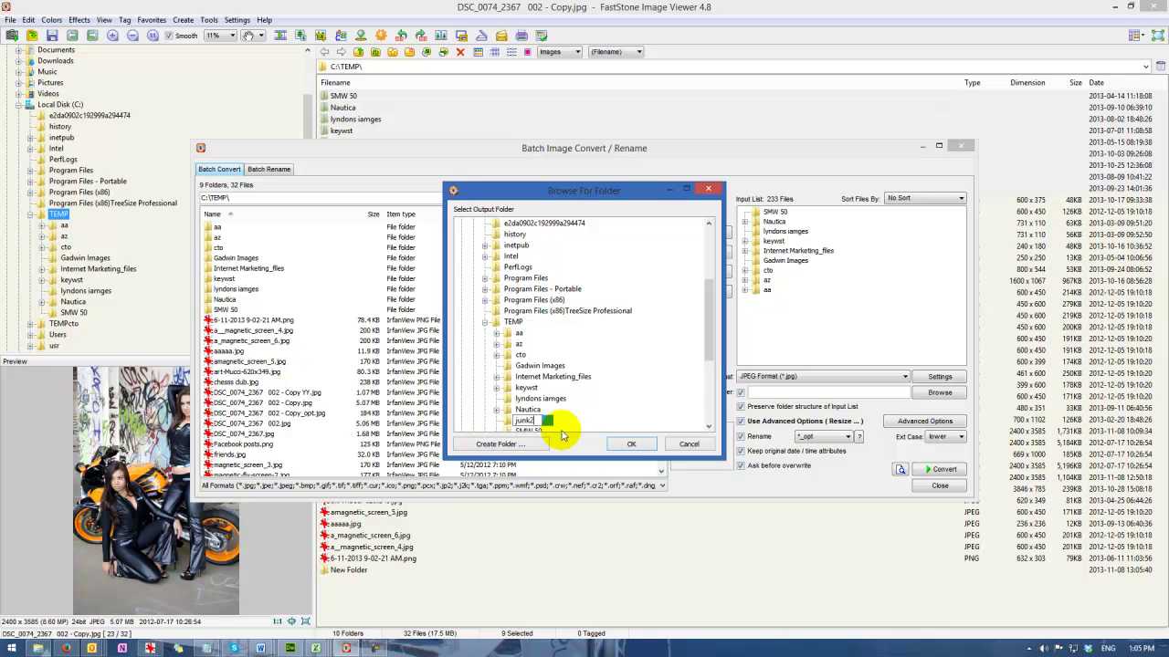
{"action": "left_click", "coordinate": [630, 444]}
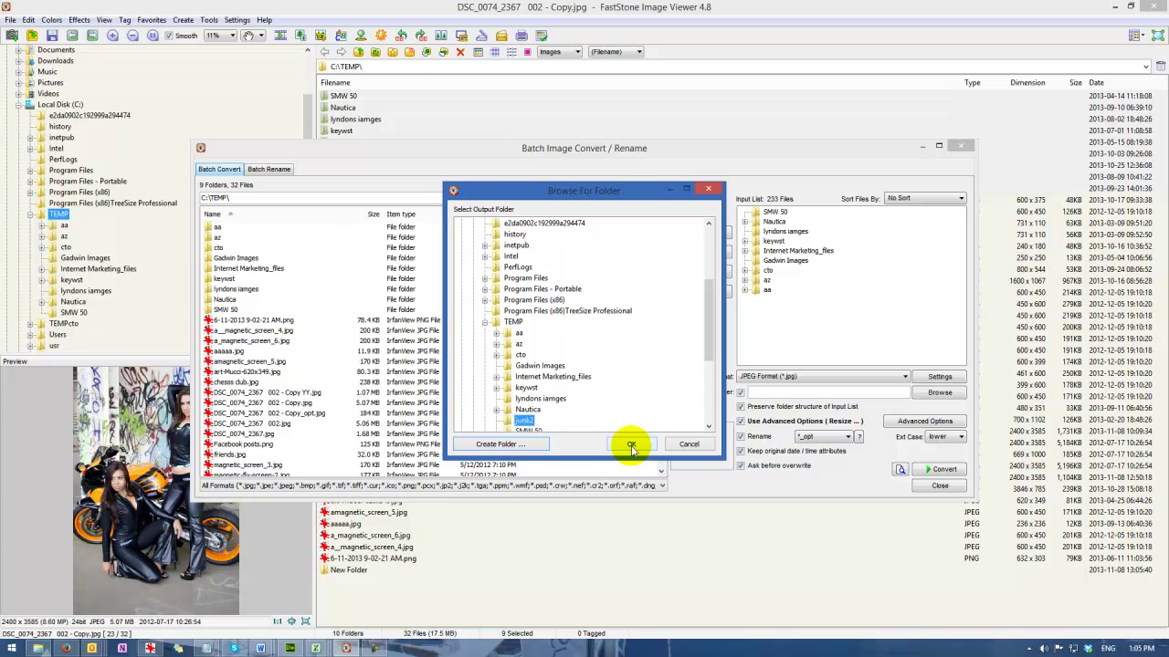
{"action": "left_click", "coordinate": [630, 444]}
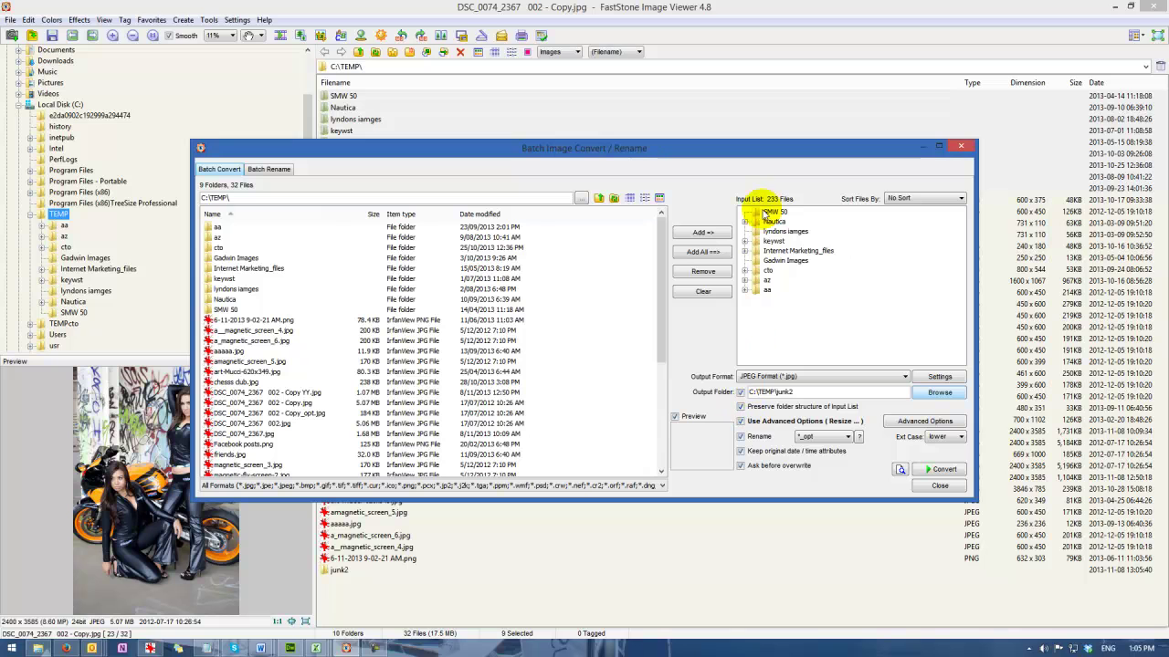
Preview the 1000-pixel long-side resize on several input images from the advanced options, then close the preview and accept the options
{"action": "left_click", "coordinate": [917, 422]}
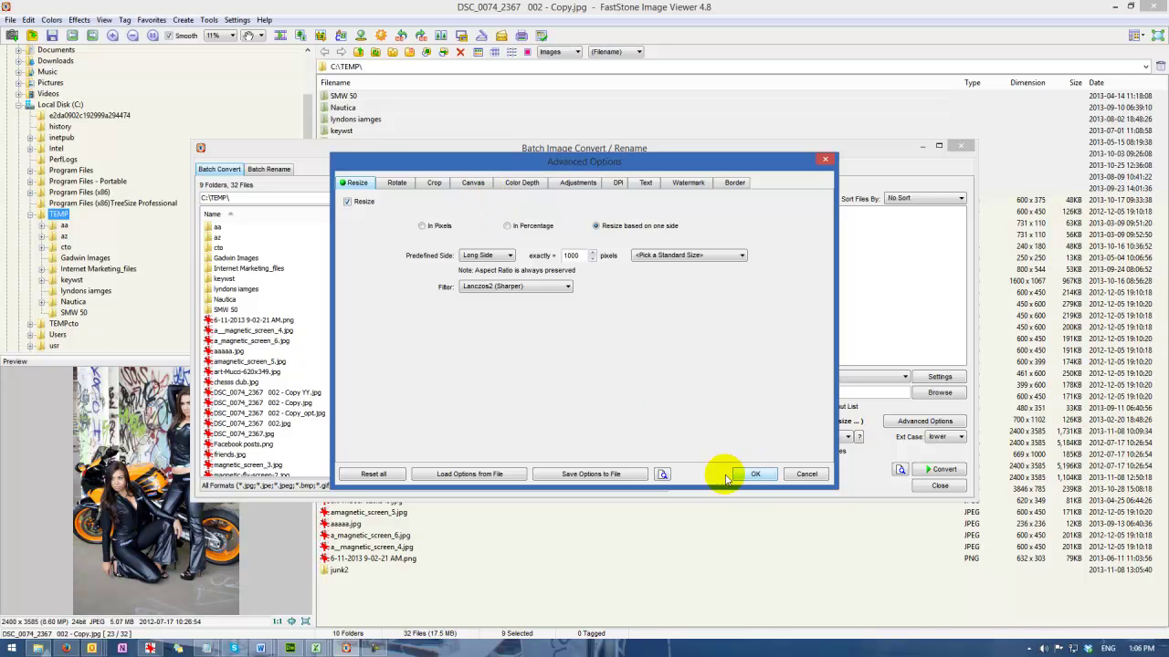
{"action": "left_click", "coordinate": [663, 474]}
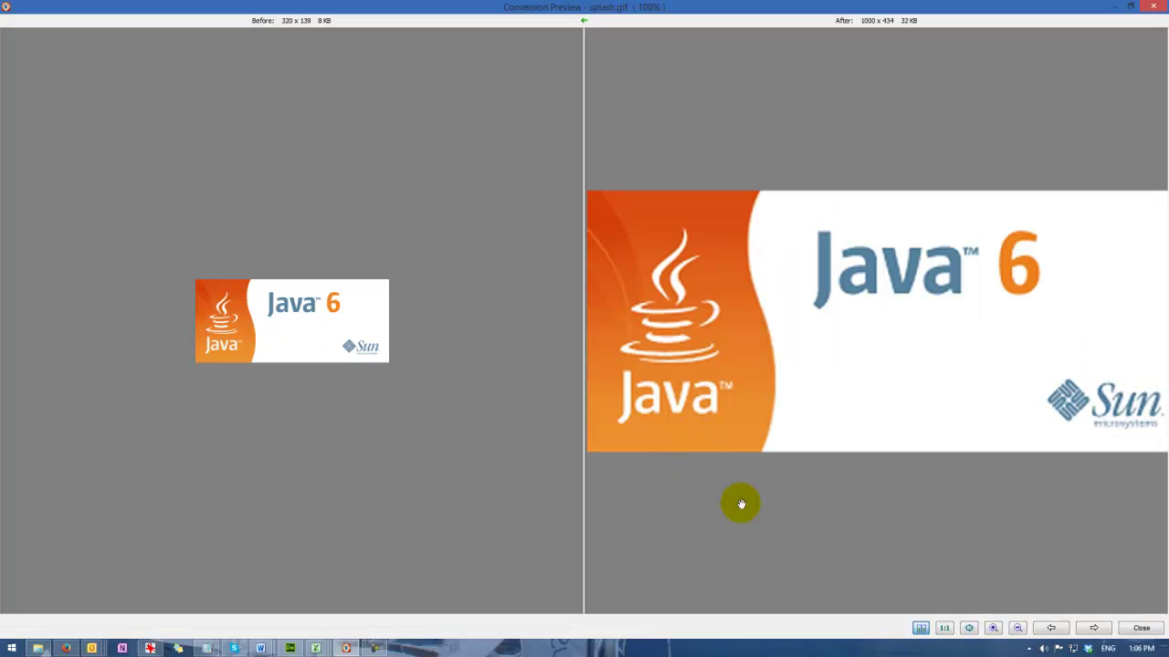
{"action": "left_click", "coordinate": [1089, 630]}
{"action": "left_click", "coordinate": [1089, 629]}
{"action": "left_click", "coordinate": [1089, 628]}
{"action": "left_click", "coordinate": [1089, 628]}
{"action": "left_click", "coordinate": [1089, 628]}
{"action": "left_click", "coordinate": [1089, 628]}
{"action": "left_click", "coordinate": [1089, 628]}
{"action": "left_click", "coordinate": [1089, 630]}
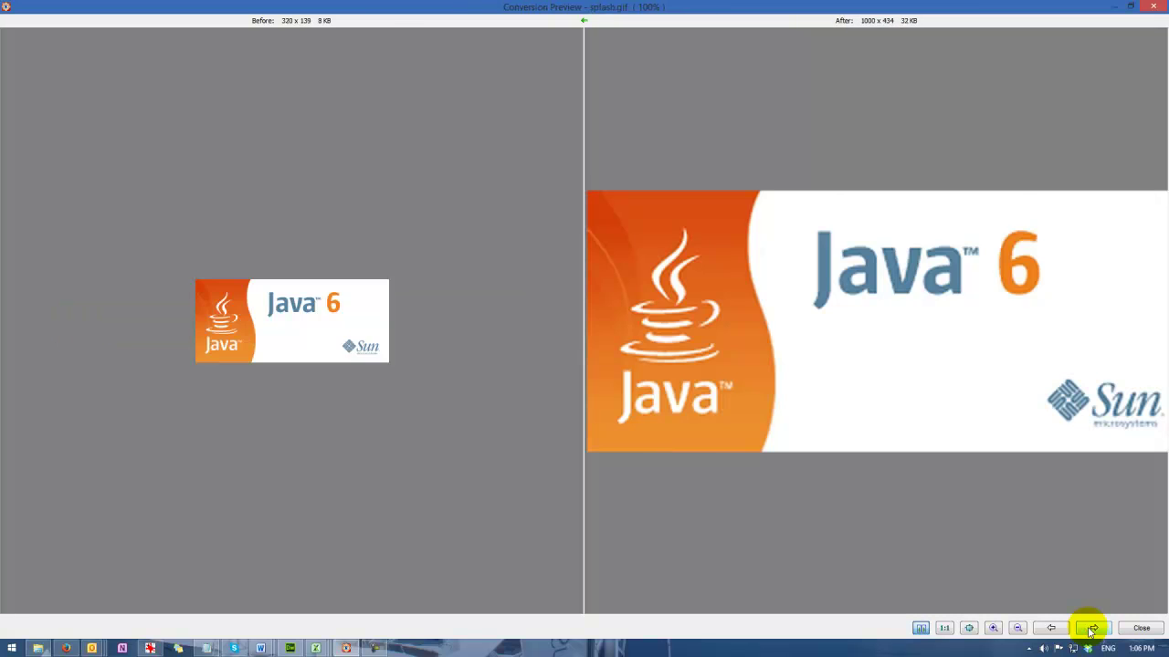
{"action": "left_click", "coordinate": [1140, 629]}
{"action": "left_click", "coordinate": [755, 473]}
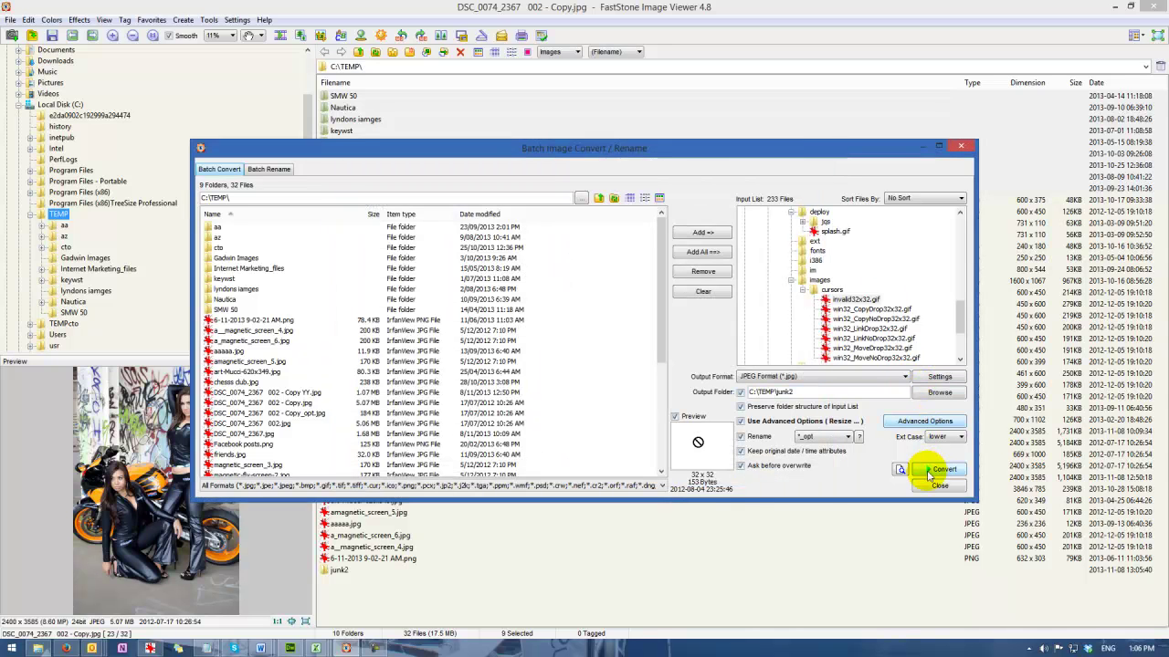
Turn off renaming and convert all listed folders to JPEG, overwriting the existing nav-resources.jpg when asked
{"action": "left_click", "coordinate": [741, 437]}
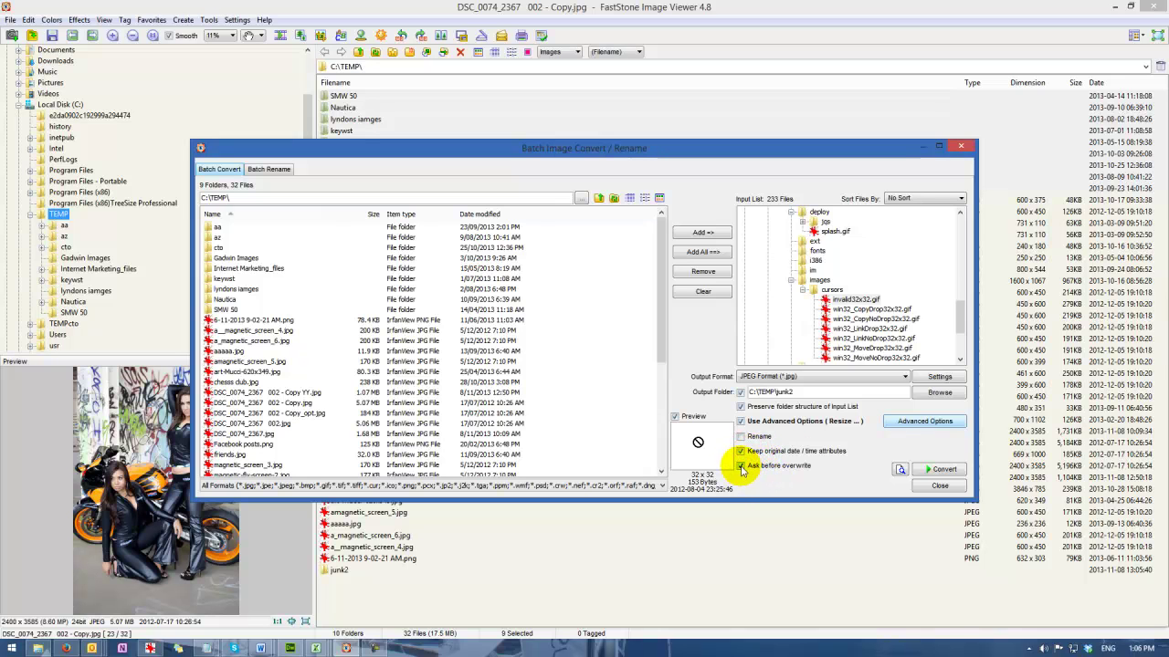
{"action": "left_click", "coordinate": [932, 471]}
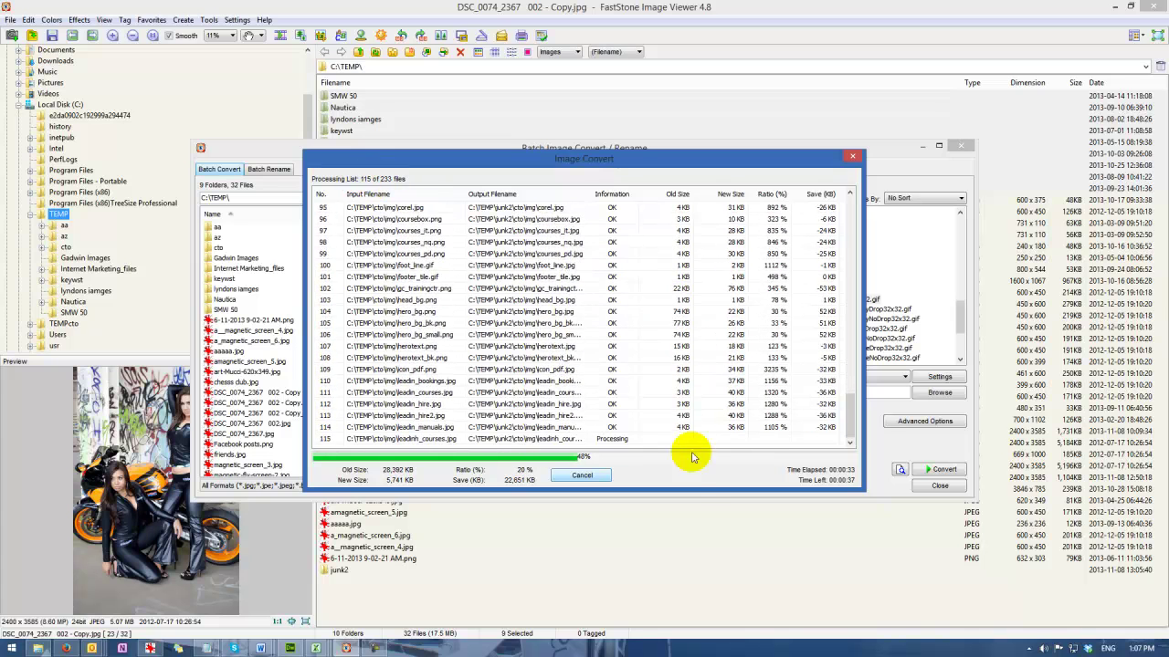
{"action": "left_click", "coordinate": [800, 500]}
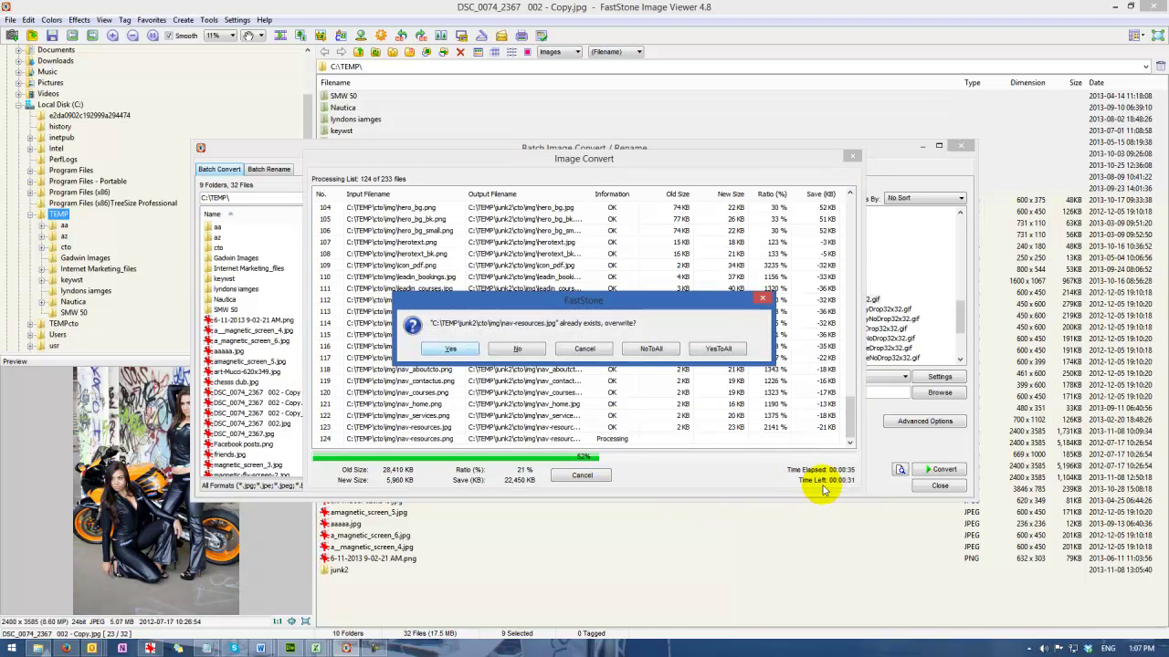
{"action": "left_click", "coordinate": [451, 350]}
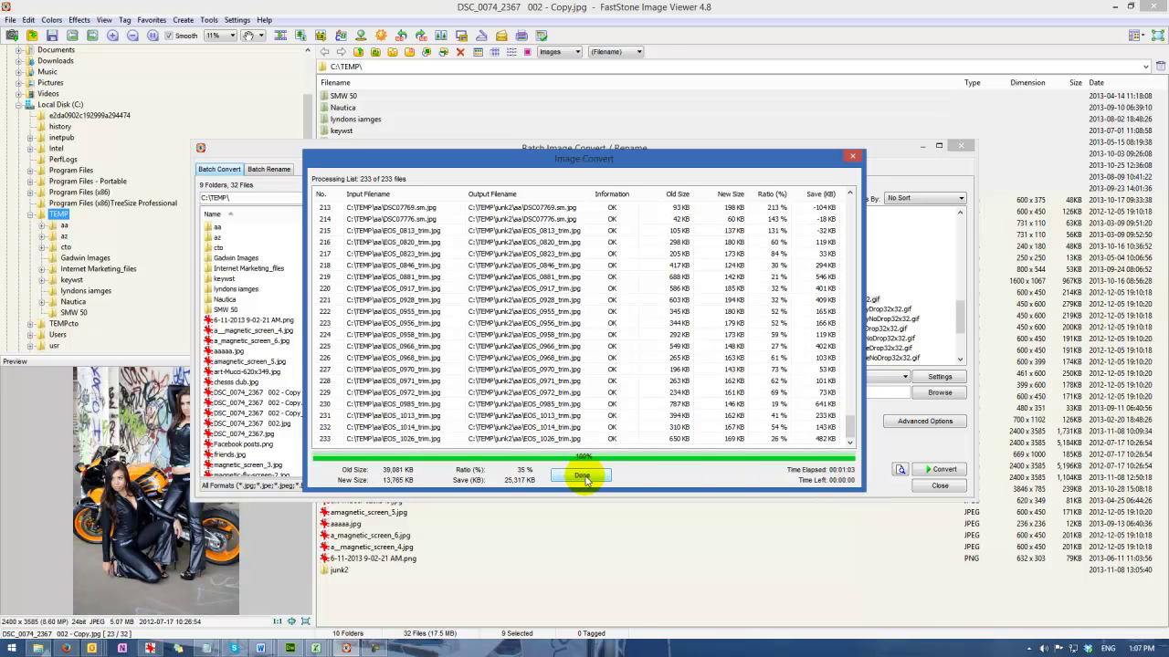
{"action": "left_click", "coordinate": [582, 477]}
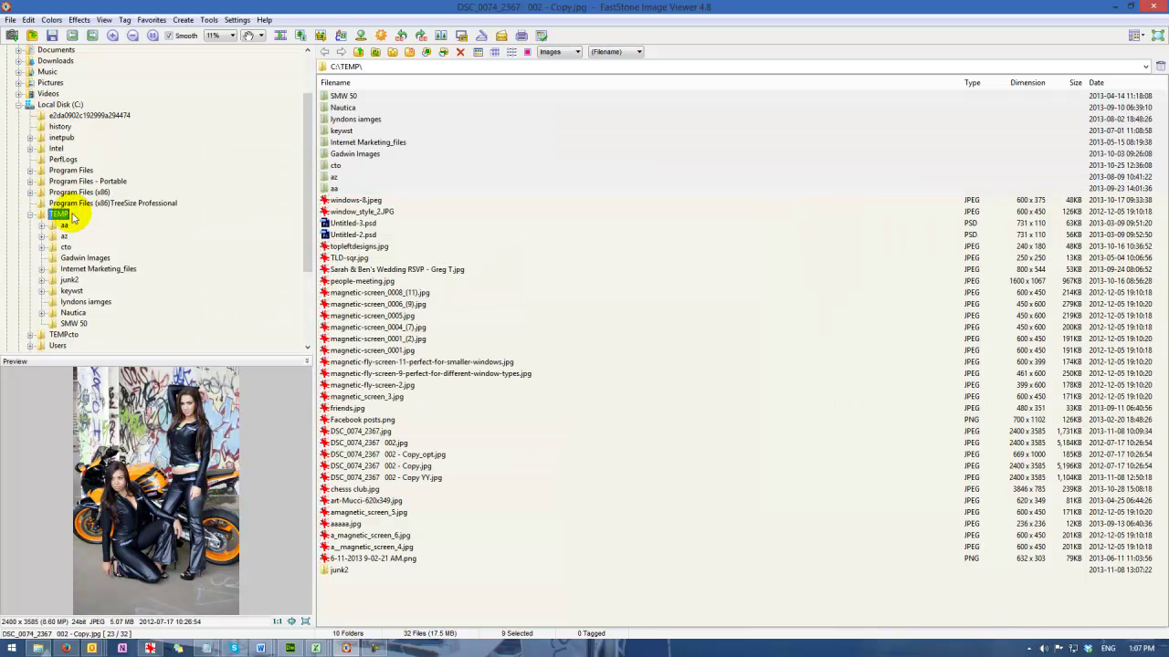
Open the C:\TEMP\junk2 folder to examine the converted folder structure, and view the program's version and licence information
{"action": "left_click", "coordinate": [69, 279]}
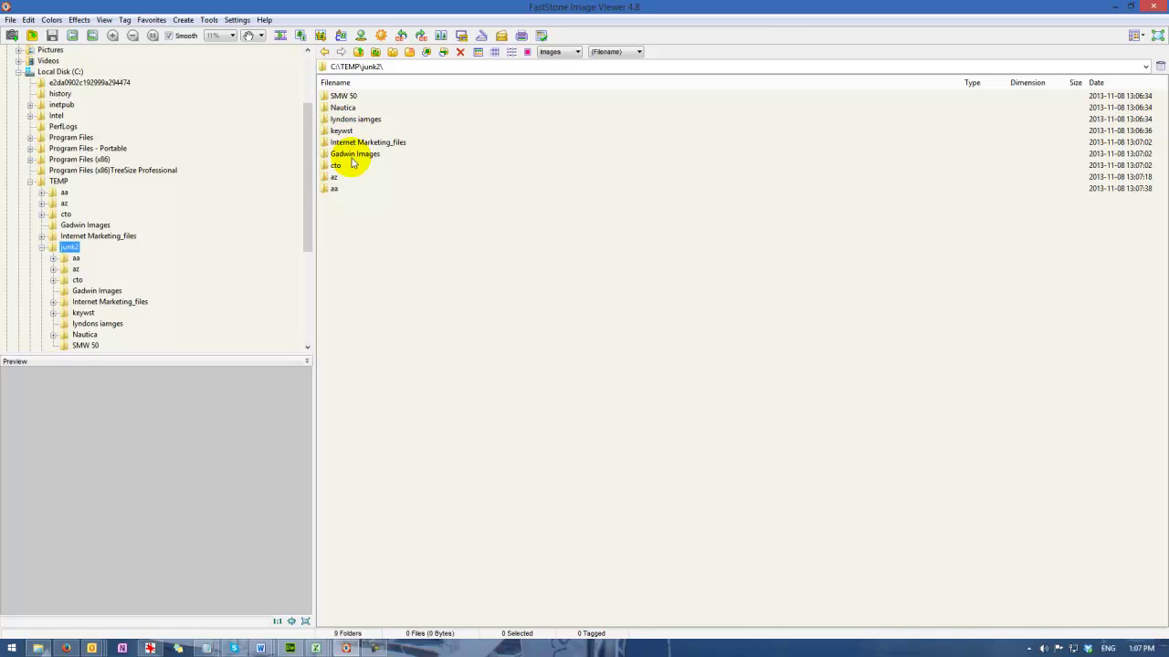
{"action": "left_click", "coordinate": [263, 20]}
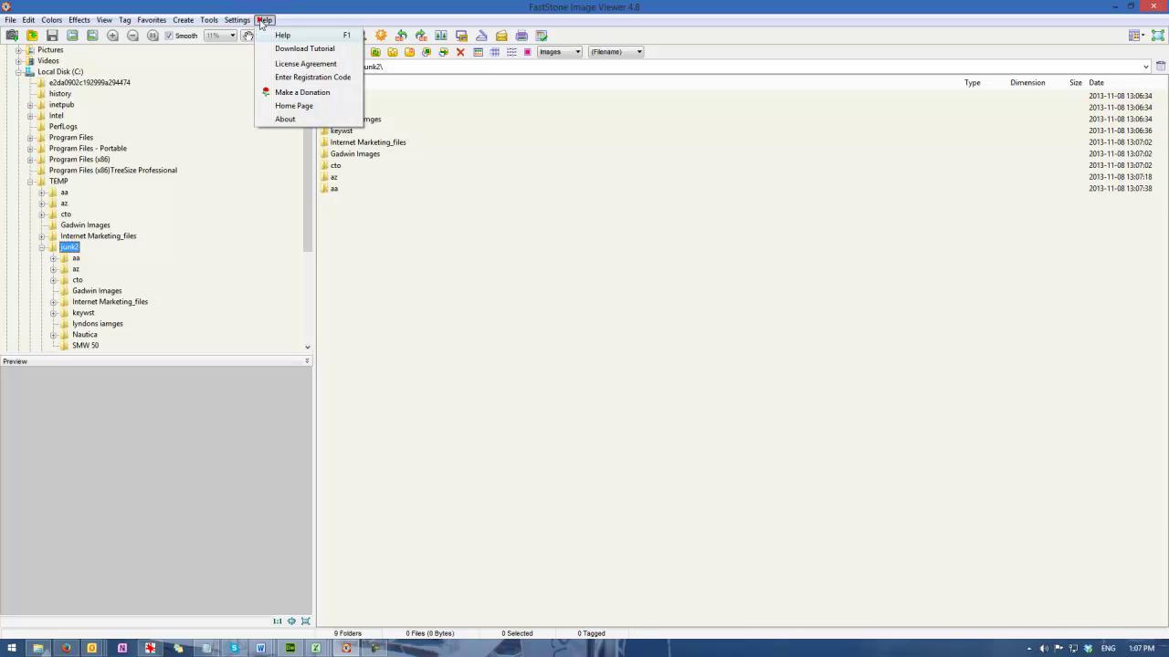
{"action": "left_click", "coordinate": [285, 119]}
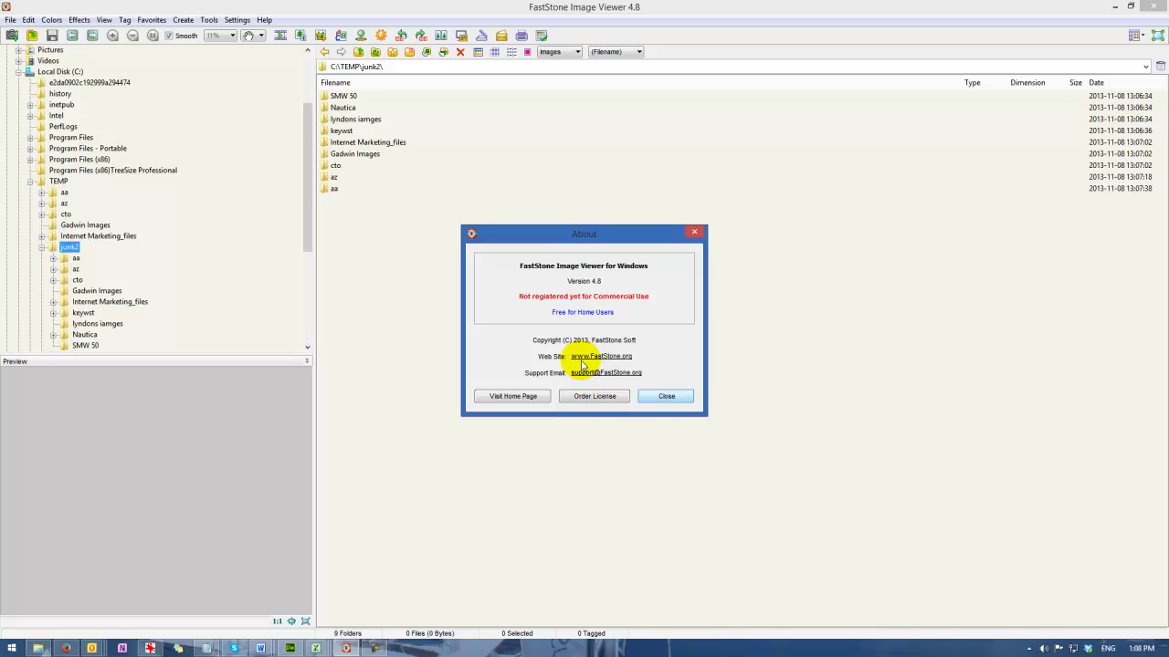
{"action": "left_click", "coordinate": [667, 397]}
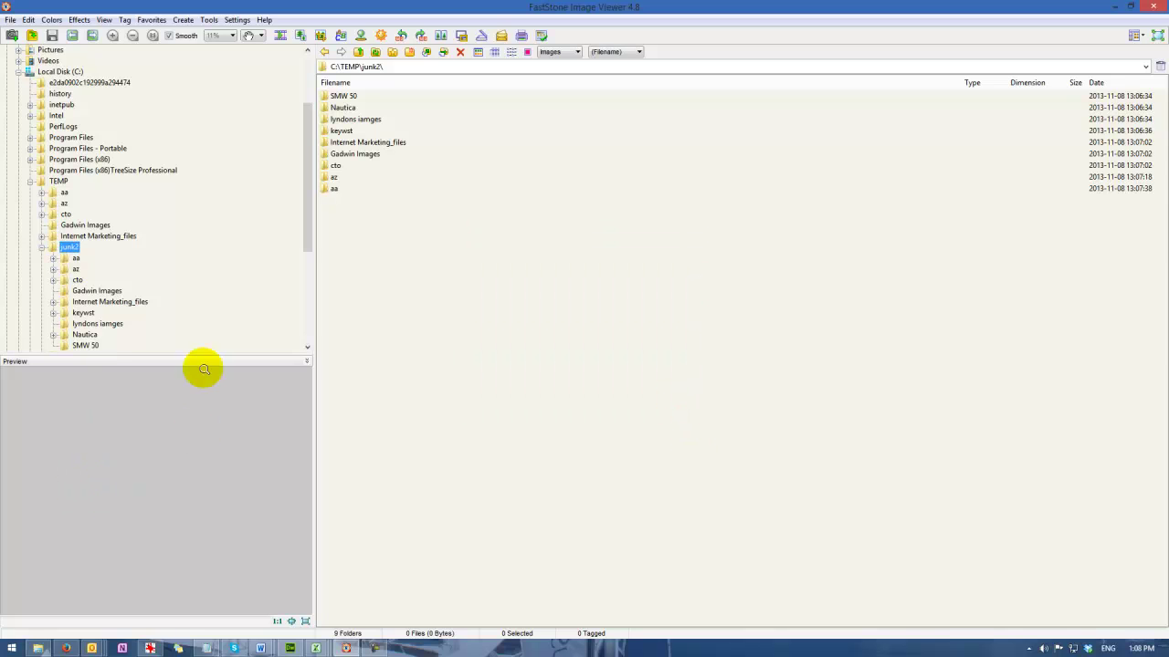